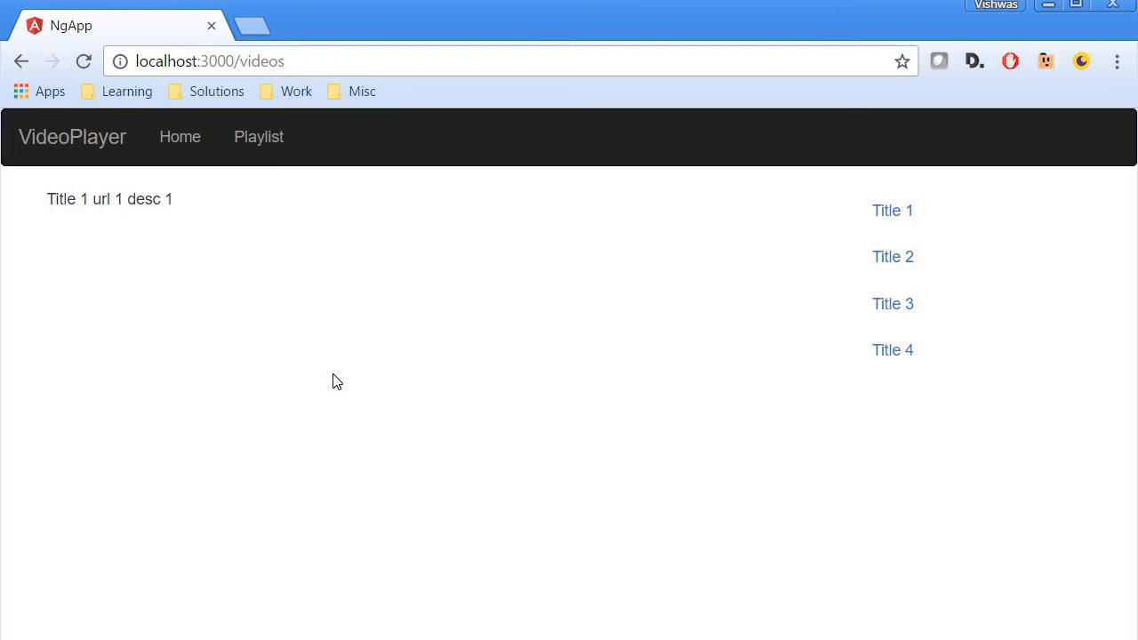
# Replace the three binding lines in video-detail.component.html with the pasted form markup
pyautogui.hotkey('alt', 'Tab')
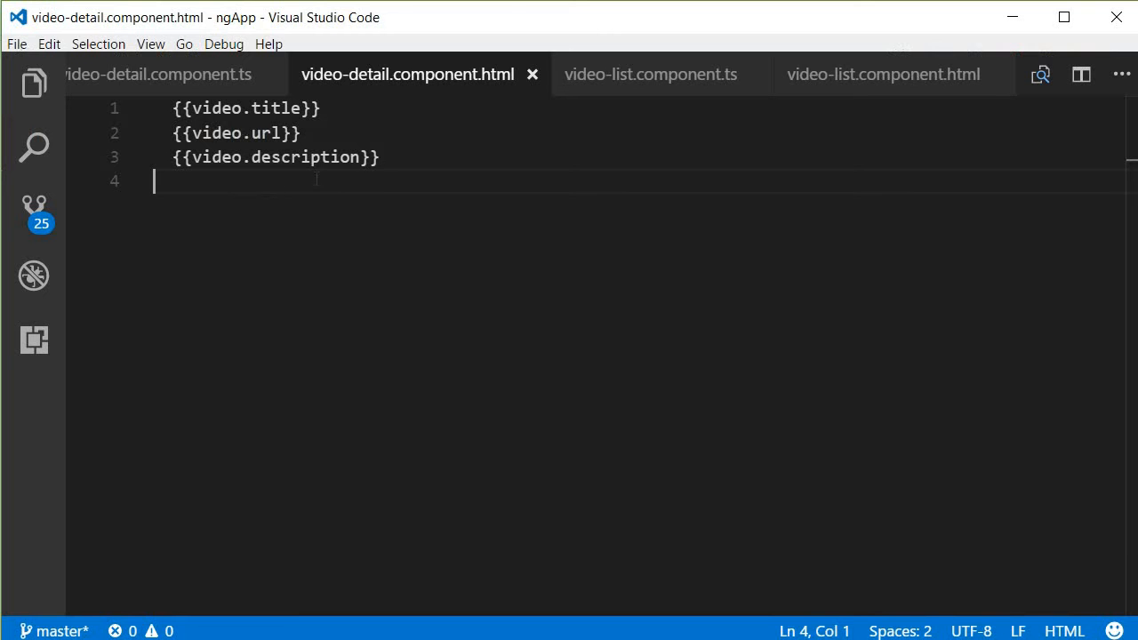
pyautogui.moveTo(154, 182); pyautogui.dragTo(151, 105)
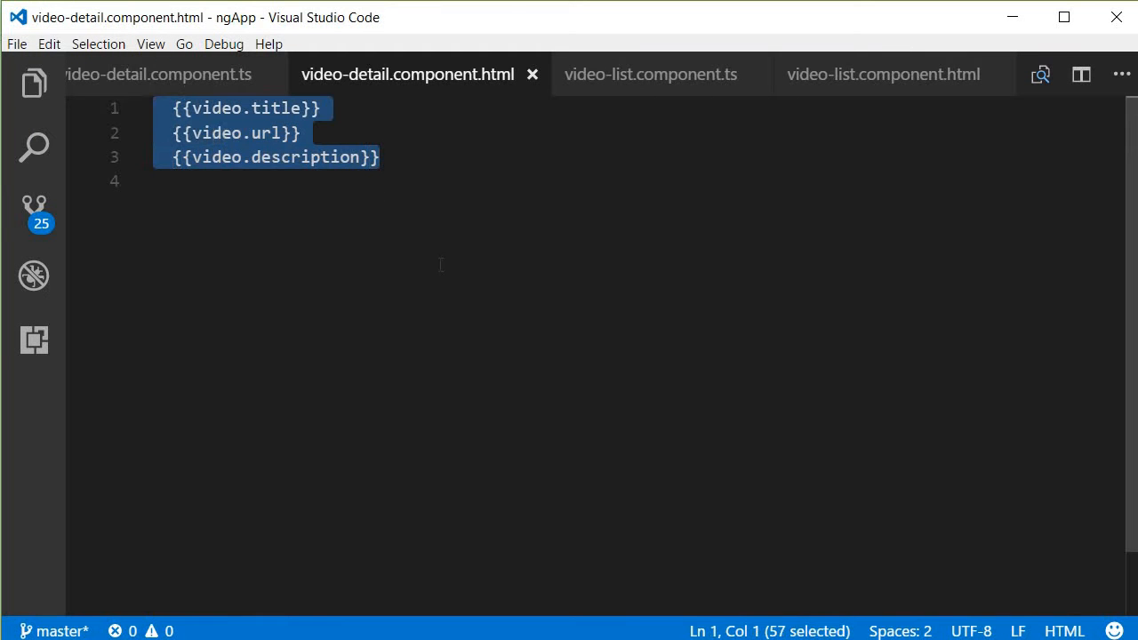
pyautogui.write('<div>     <form>         <div class="form-group">             <input type="input" class="form-control" name="title" required placeholder="title"             [(ngModel)]="video.title">         </div>         <div class="form-group">             <input type="input" class="form-control" name="url" required placeholder="url"             [(ngModel)]="video.url">         </div>         <div class="form-group">             <textarea class="form-control" rows="5" name="desc" [(ngModel)]="video.description">             </textarea>         </div>     </form> </div>')
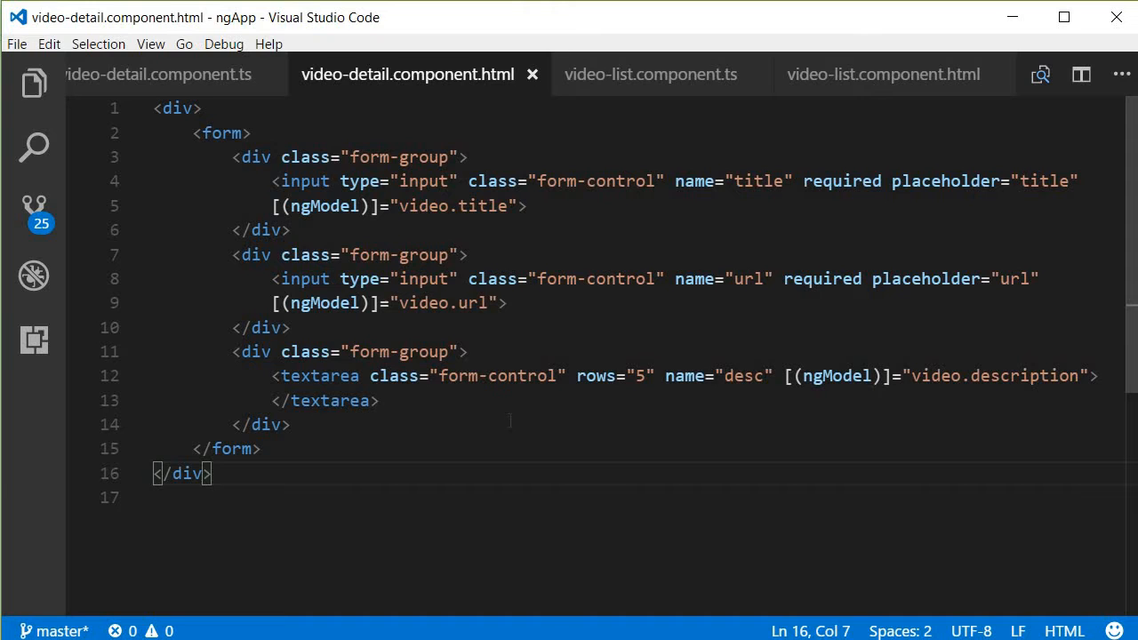
pyautogui.click(174, 107)
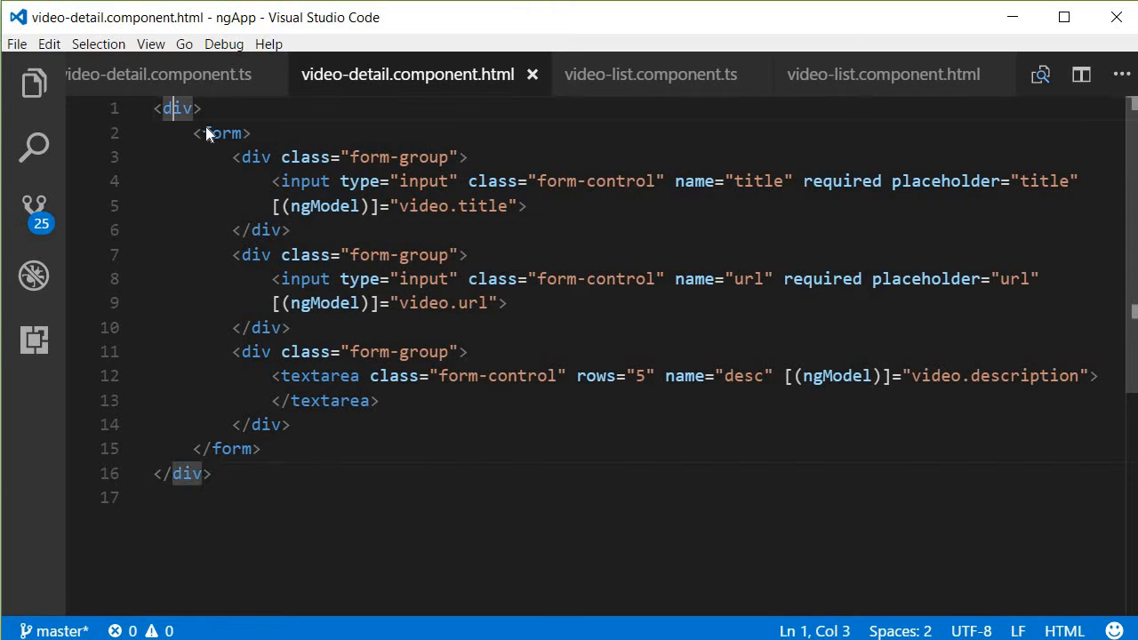
pyautogui.click(222, 133)
pyautogui.doubleClick(222, 133)
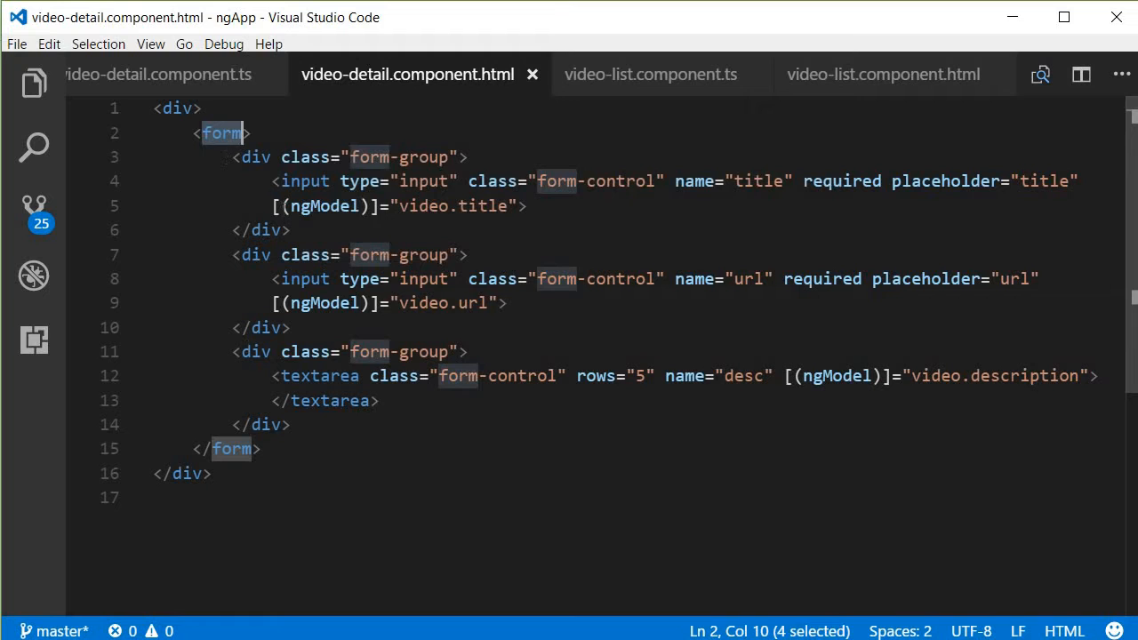
pyautogui.moveTo(232, 156); pyautogui.dragTo(303, 233)
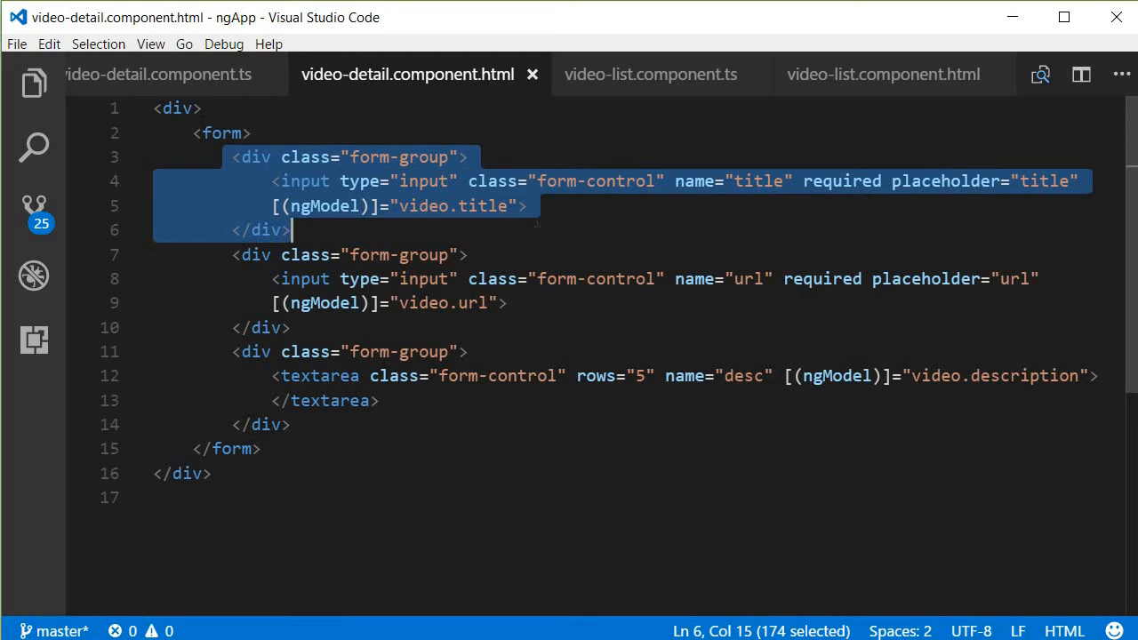
pyautogui.click(292, 230)
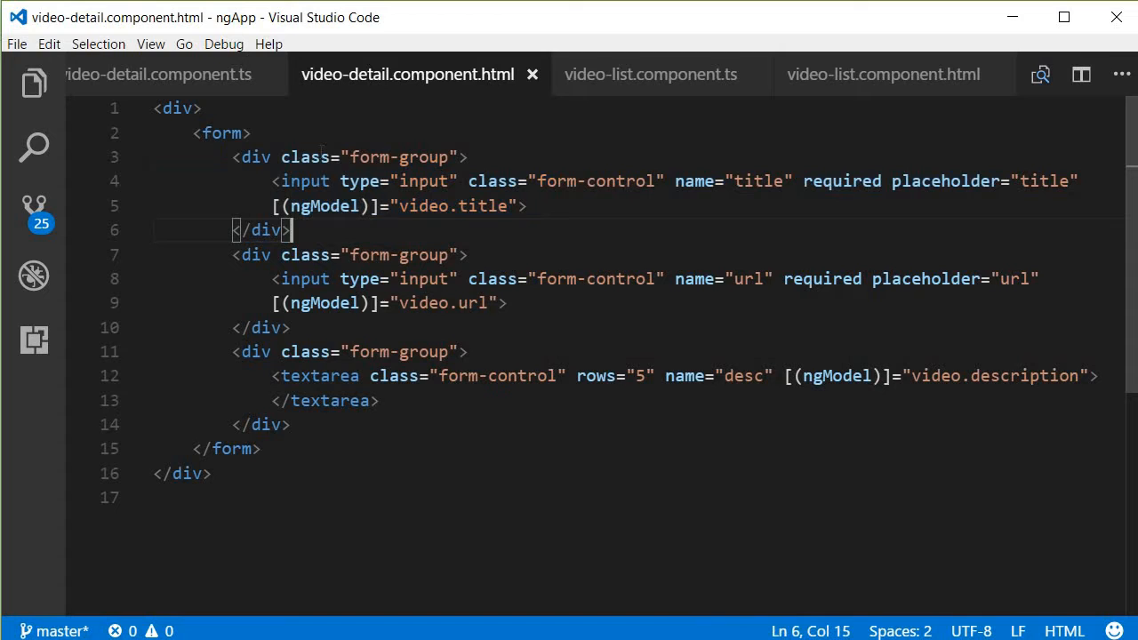
pyautogui.moveTo(281, 157)
pyautogui.mouseDown()
pyautogui.moveTo(420, 180)
pyautogui.moveTo(459, 157)
pyautogui.mouseUp()
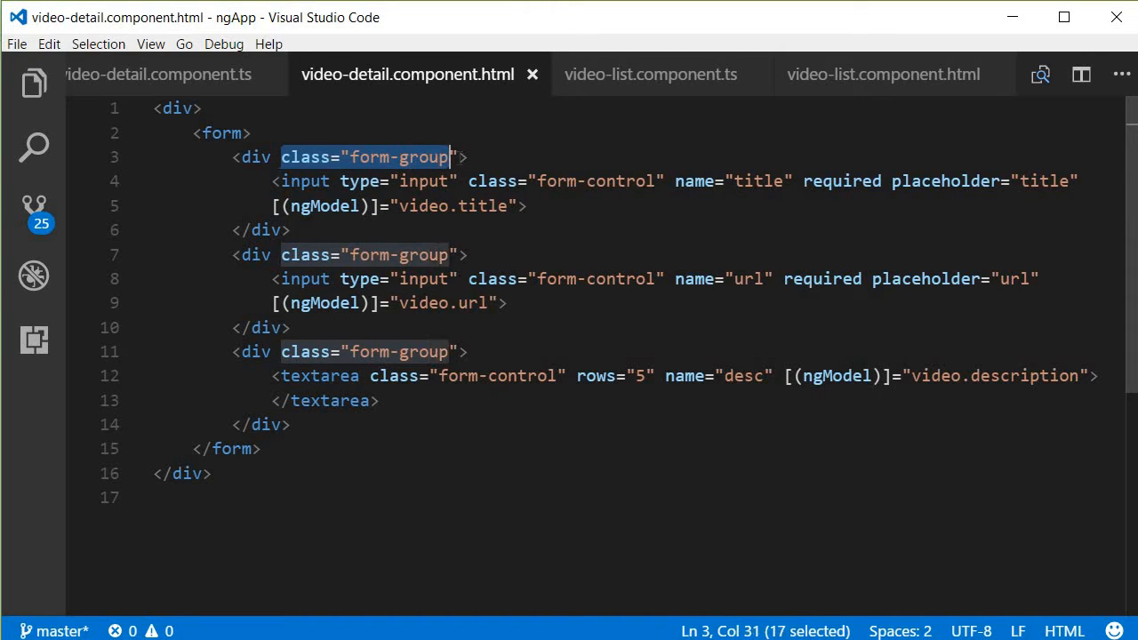
pyautogui.click(293, 230)
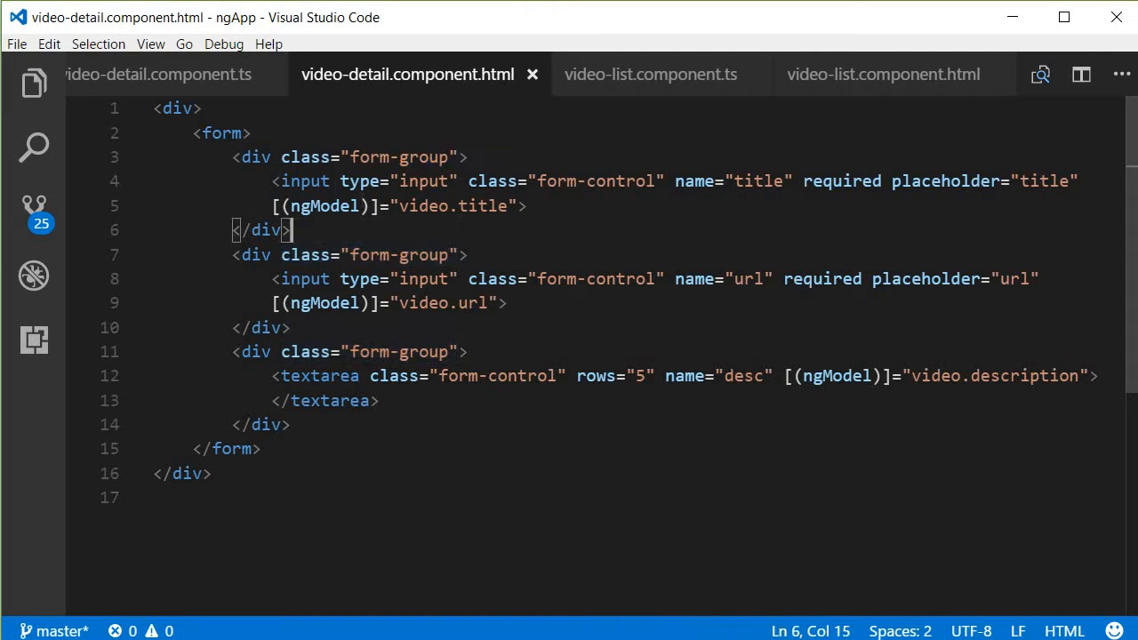
pyautogui.click(311, 181)
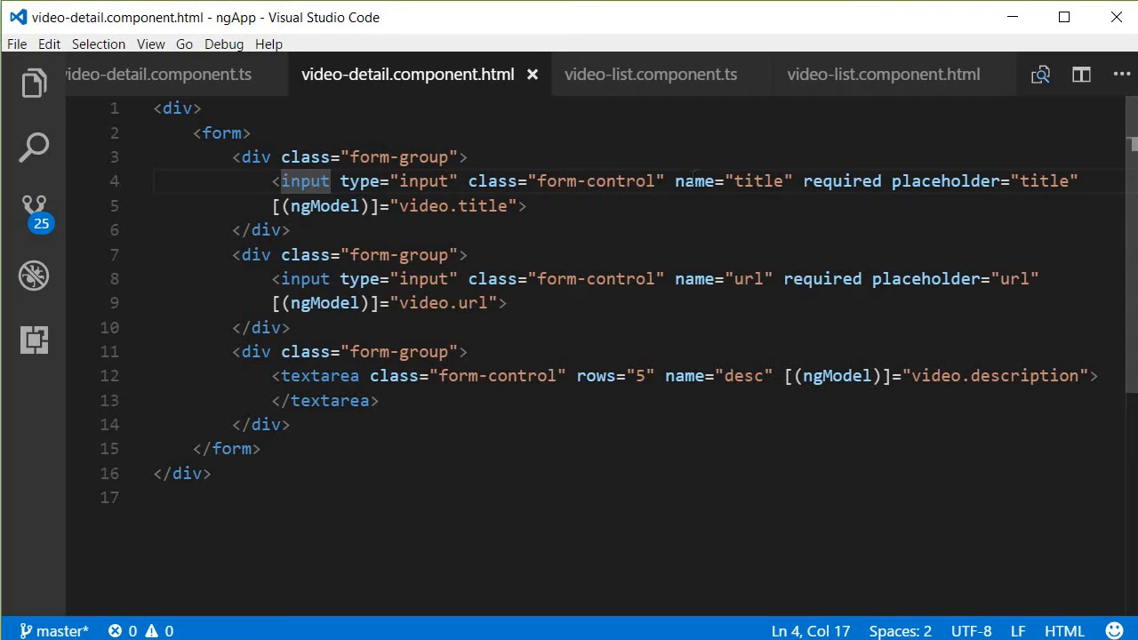
pyautogui.moveTo(676, 181); pyautogui.dragTo(798, 182)
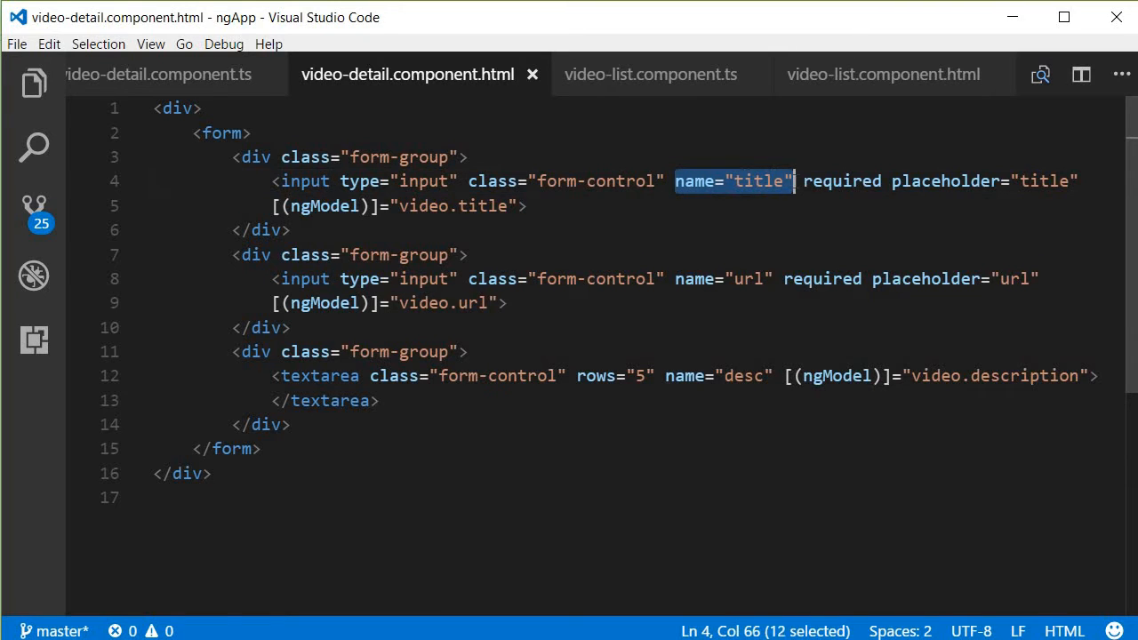
pyautogui.doubleClick(839, 181)
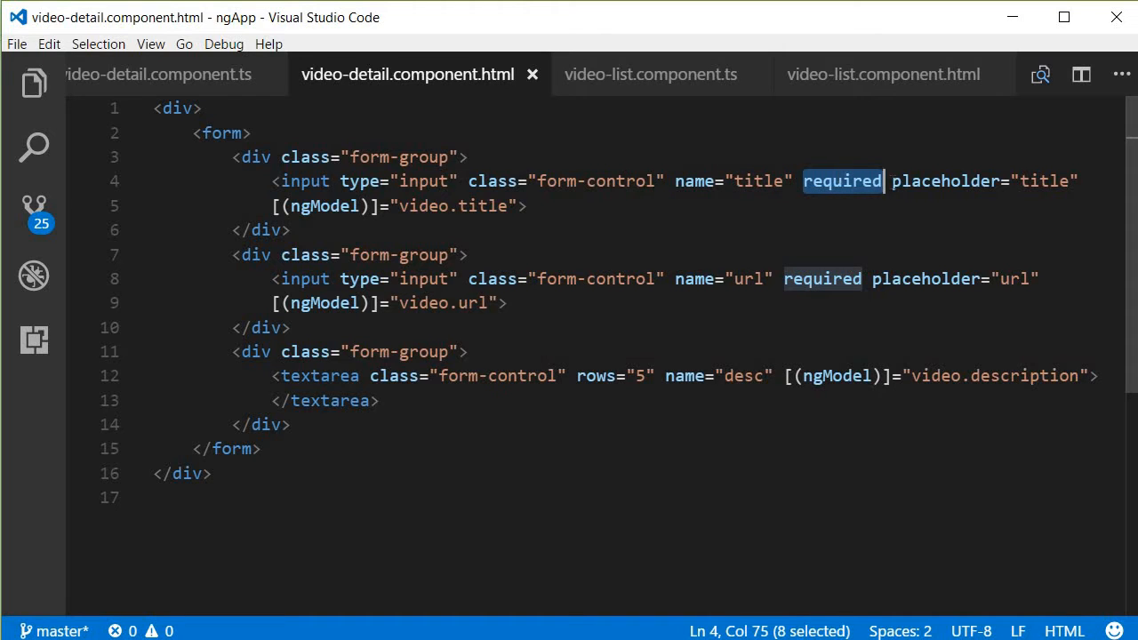
pyautogui.moveTo(893, 182); pyautogui.dragTo(1064, 181)
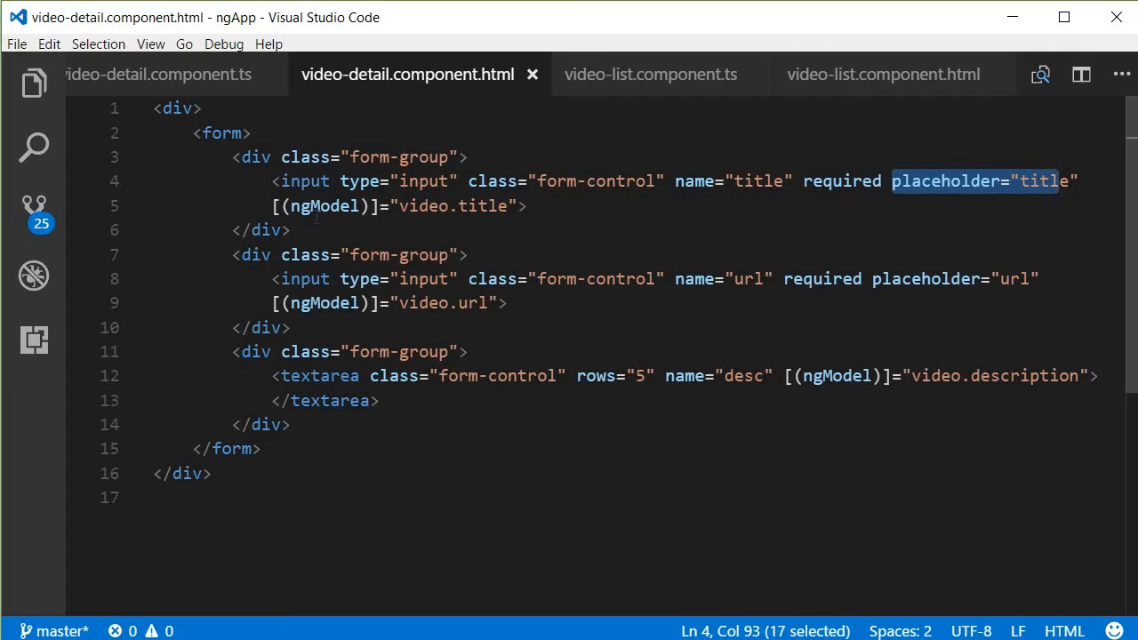
pyautogui.click(275, 205)
pyautogui.moveTo(275, 206); pyautogui.dragTo(528, 206)
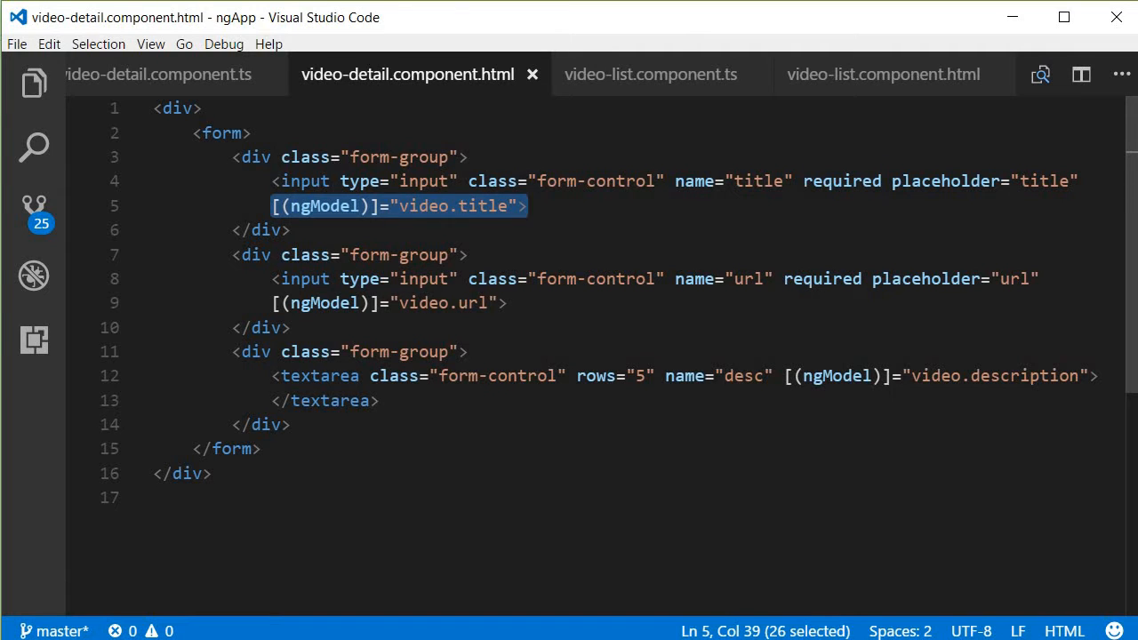
pyautogui.click(320, 205)
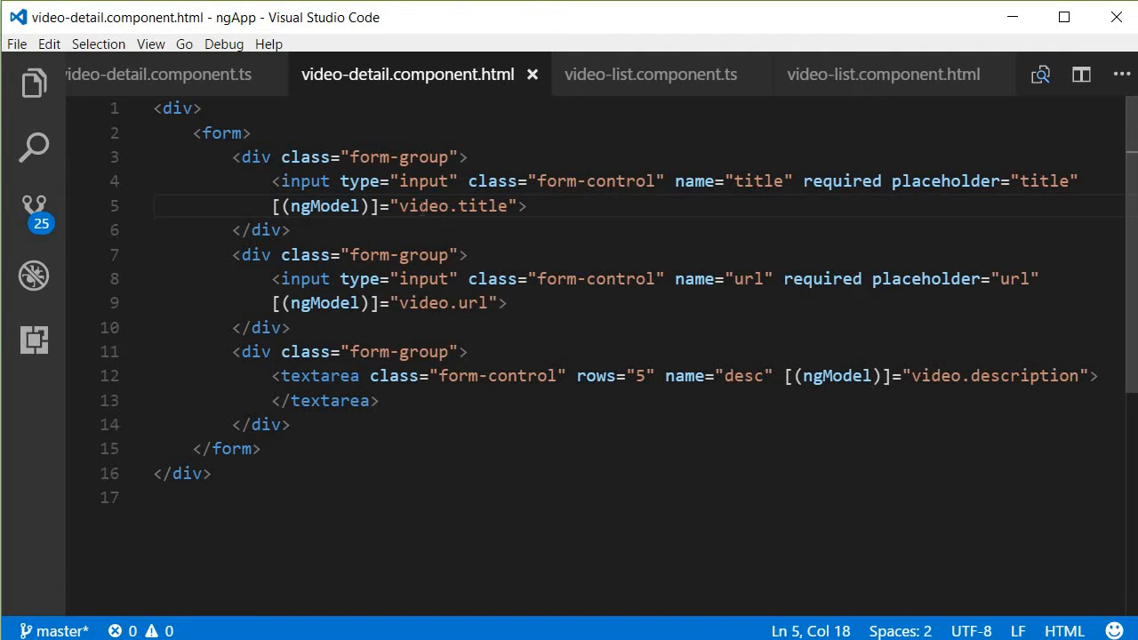
pyautogui.click(420, 206)
# Review the url form-group: input with form-control class, name, required, placeholder and video.url ngModel binding
pyautogui.moveTo(232, 255); pyautogui.dragTo(294, 328)
pyautogui.click(342, 327)
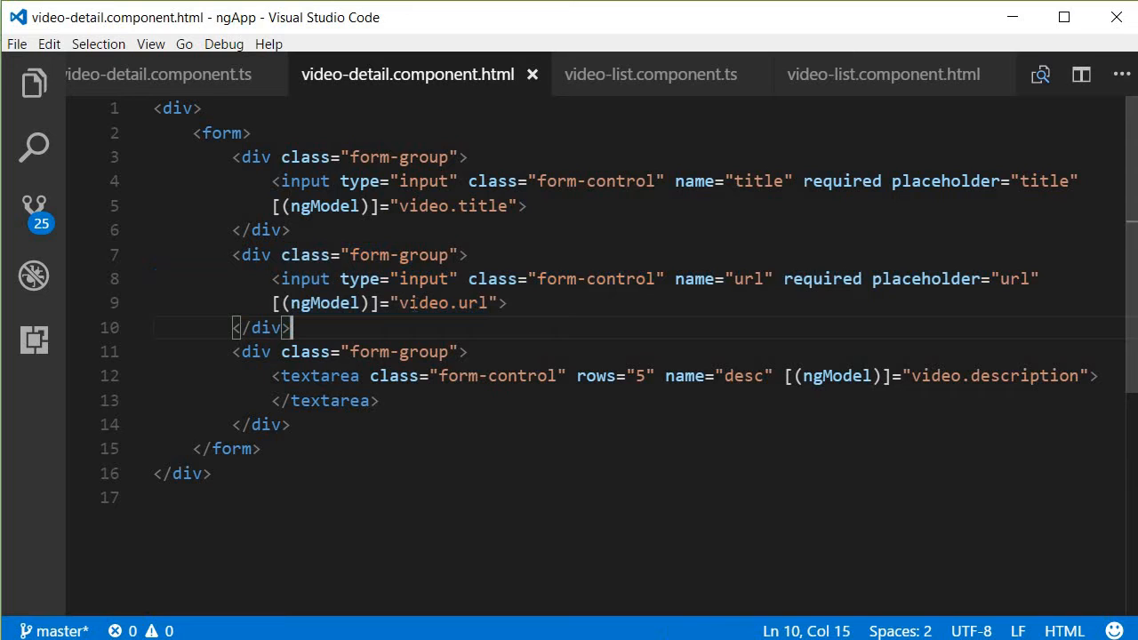
pyautogui.click(469, 303)
pyautogui.click(311, 280)
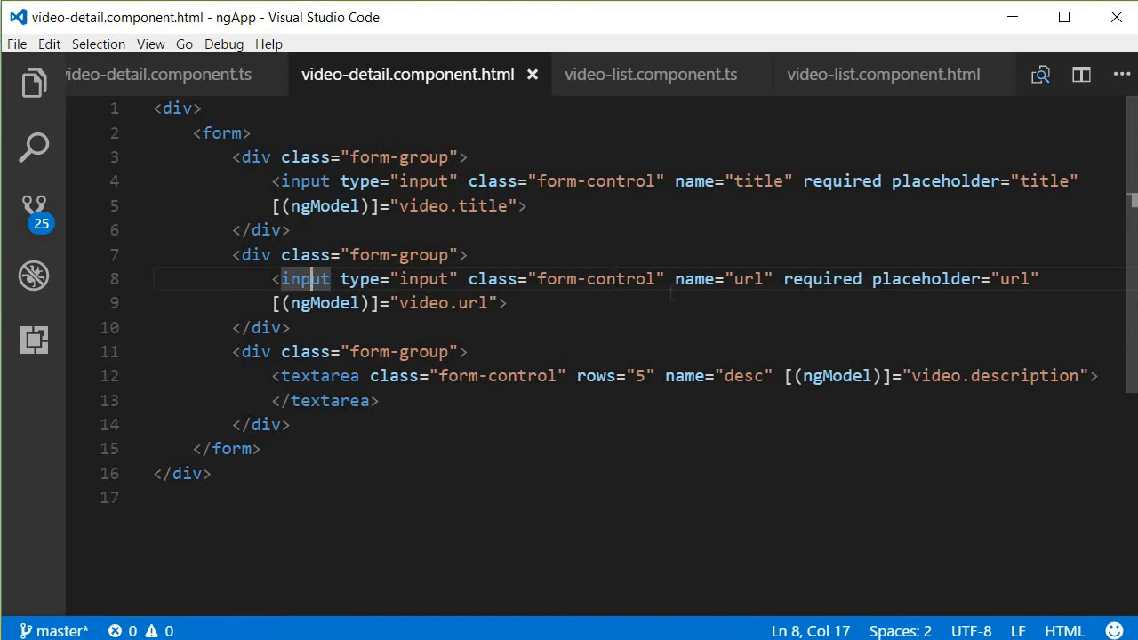
pyautogui.click(609, 280)
pyautogui.click(756, 279)
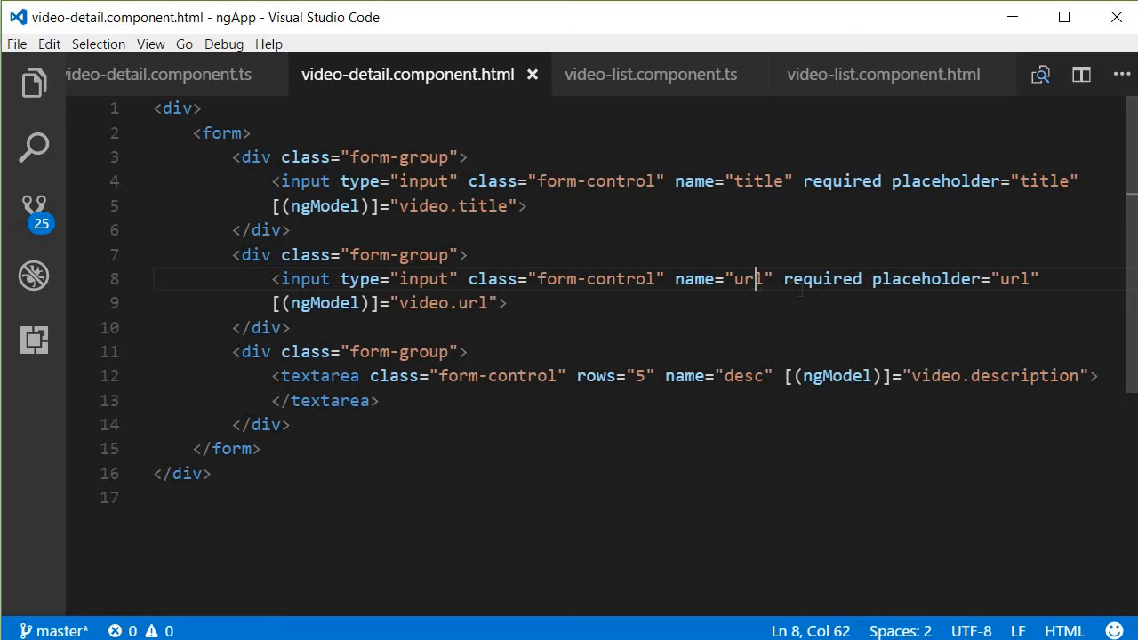
pyautogui.click(815, 280)
pyautogui.click(923, 279)
pyautogui.moveTo(272, 303); pyautogui.dragTo(509, 303)
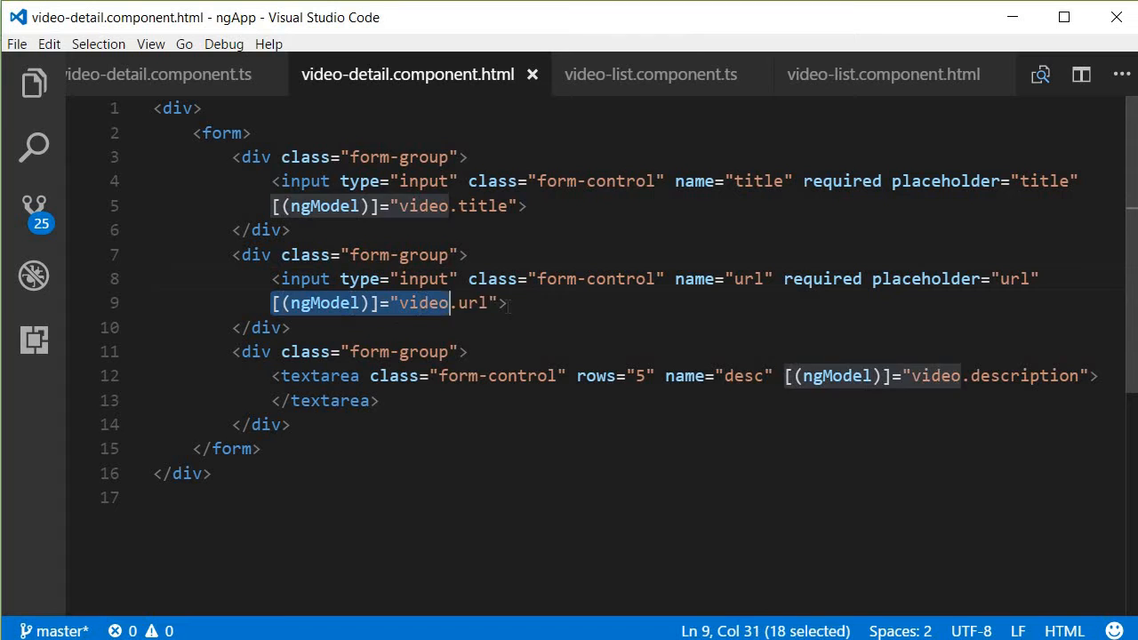
pyautogui.click(306, 425)
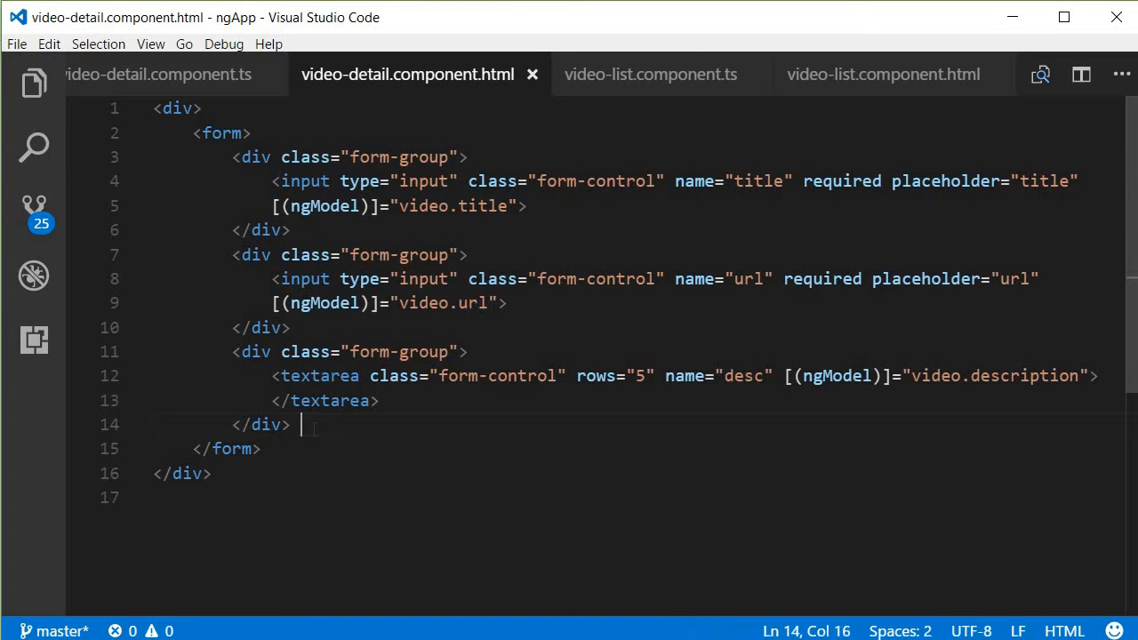
# Review the description textarea with rows="5" and its ngModel binding
pyautogui.click(301, 377)
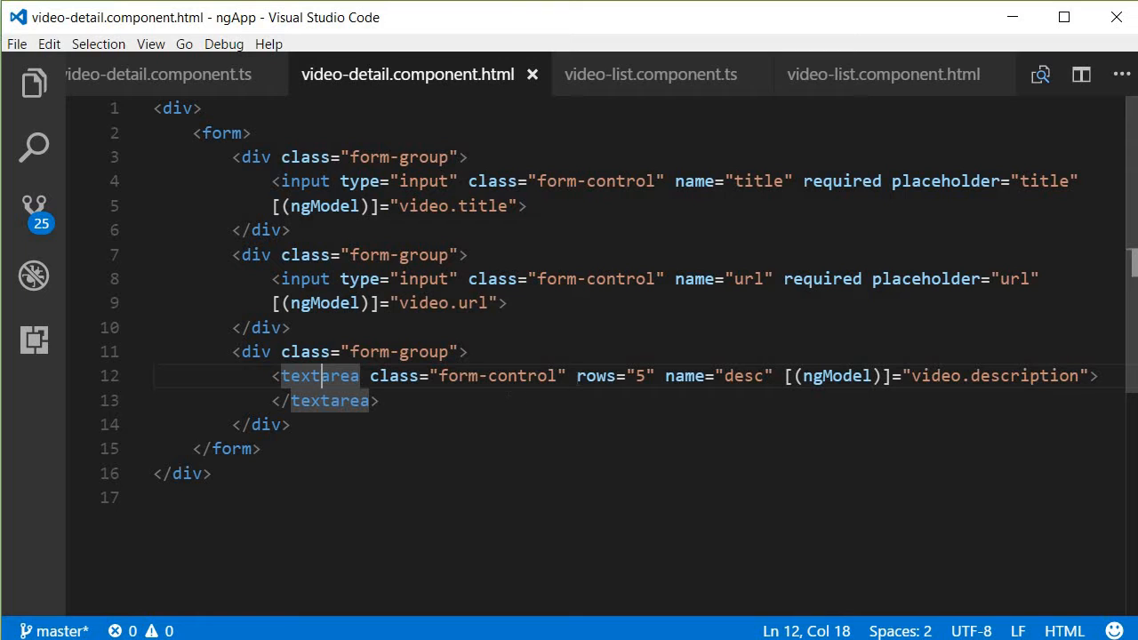
pyautogui.click(578, 376)
pyautogui.moveTo(578, 376); pyautogui.dragTo(1080, 376)
pyautogui.click(383, 401)
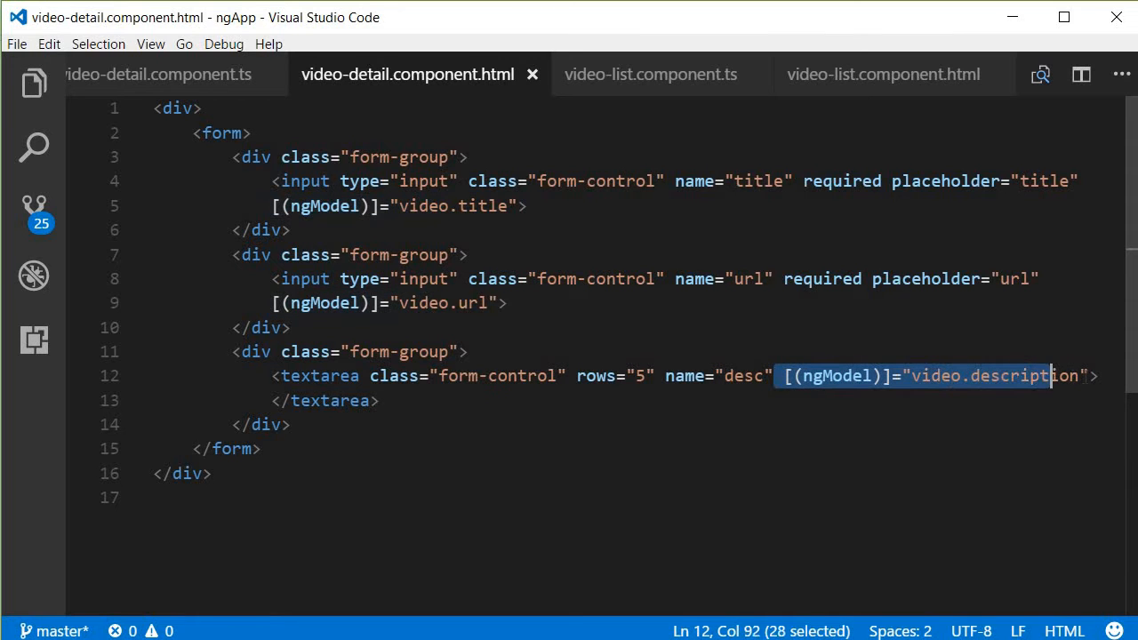
pyautogui.click(318, 491)
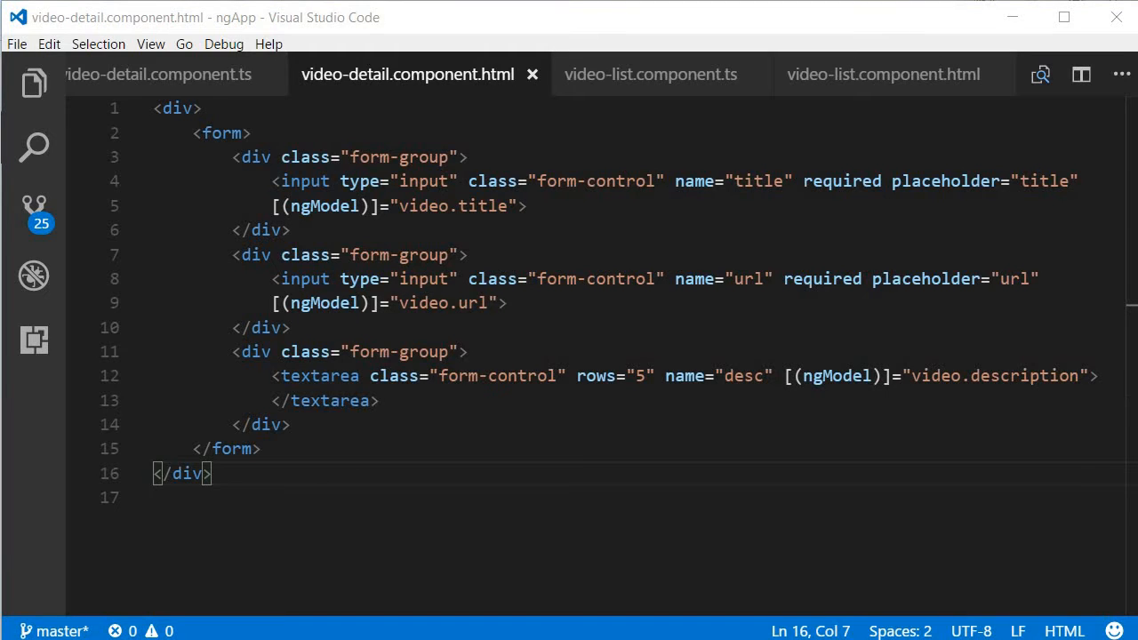
# Rebuild the Angular app with ng build in Command Prompt and return to the browser
pyautogui.hotkey('alt', 'Tab')
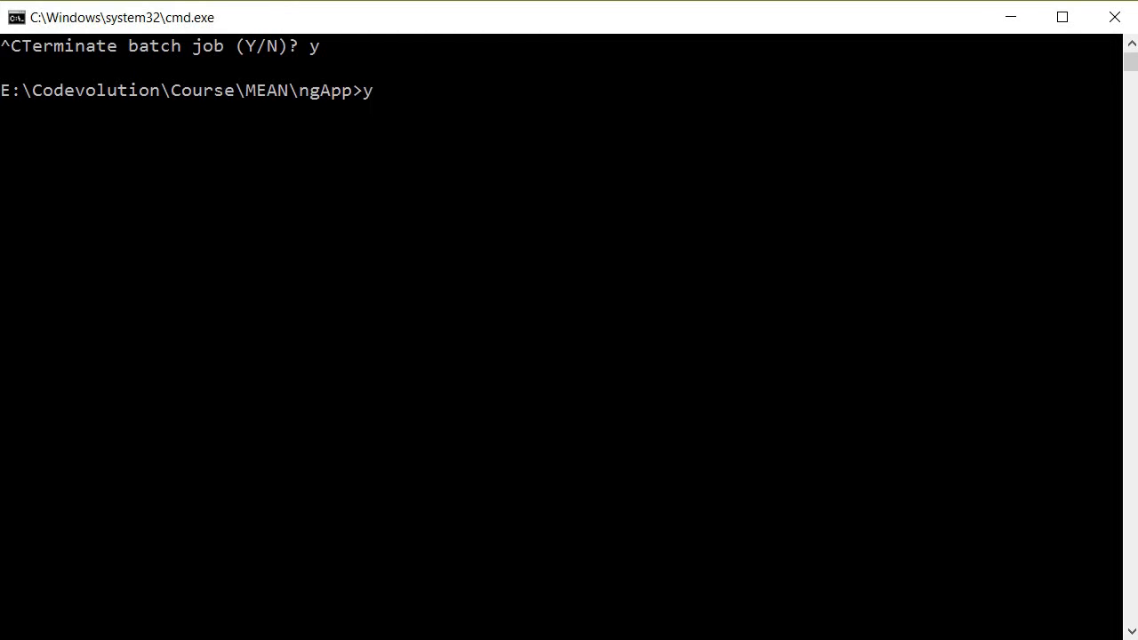
pyautogui.press('BackSpace')
pyautogui.write('ng build')
pyautogui.press('Return')
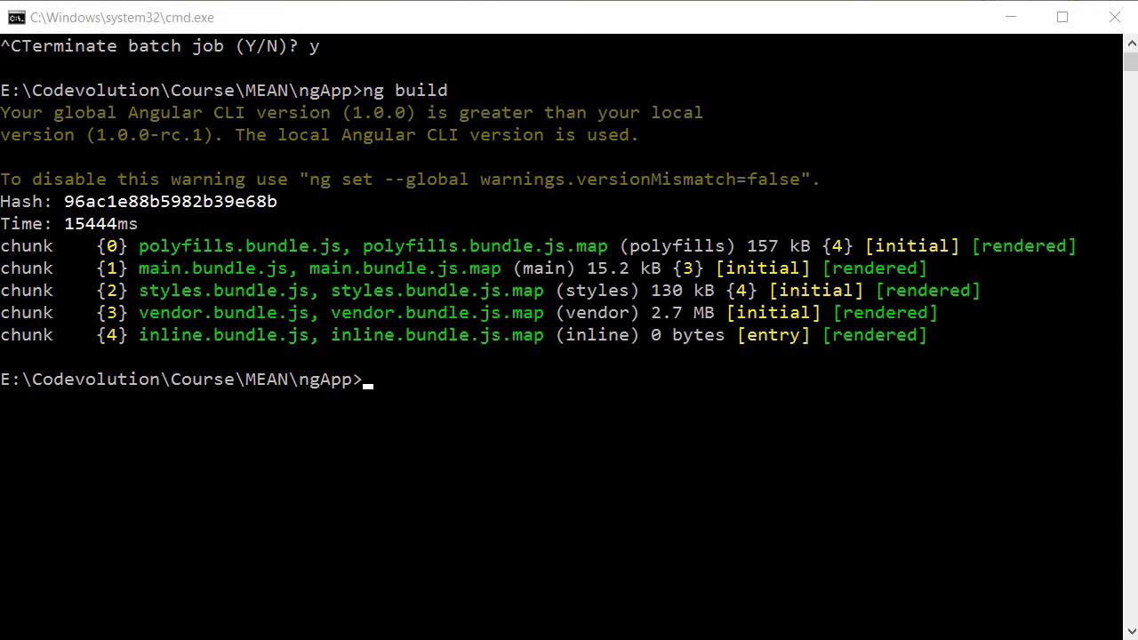
pyautogui.hotkey('alt', 'Tab')
# Reload the videos page, show Title 1's details and try the title, url and description fields
pyautogui.click(83, 62)
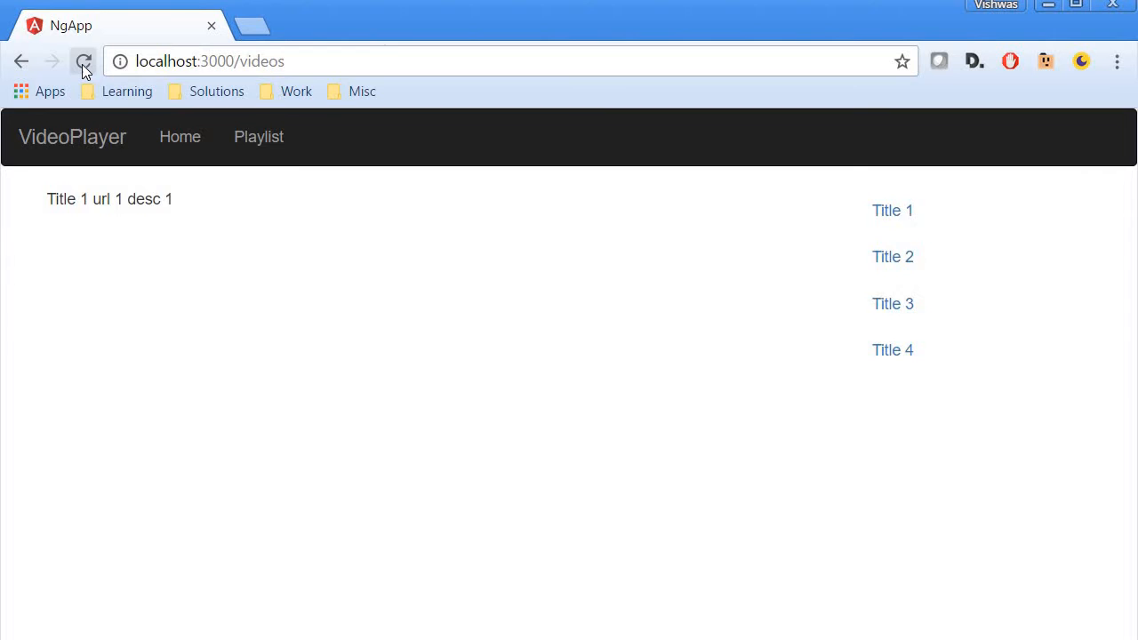
pyautogui.click(903, 215)
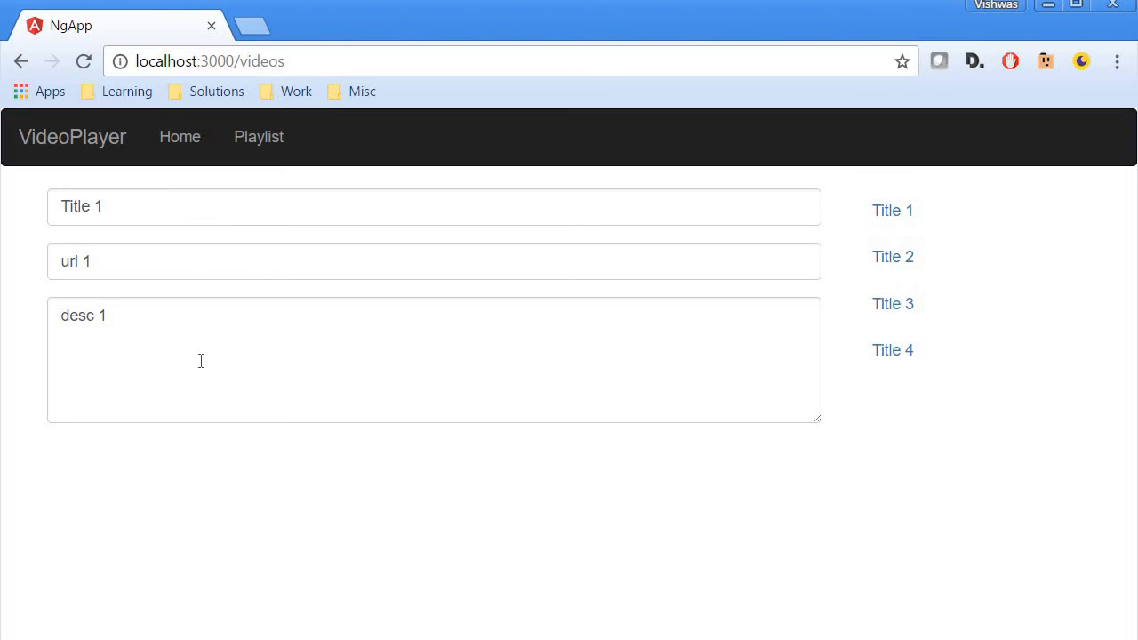
pyautogui.click(132, 209)
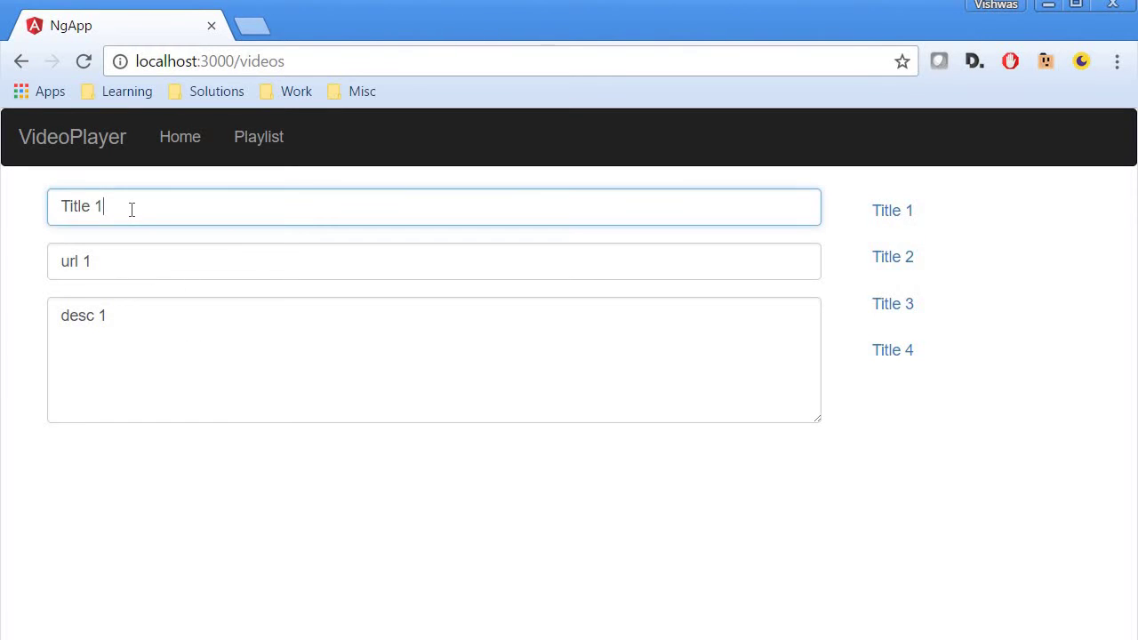
pyautogui.click(137, 265)
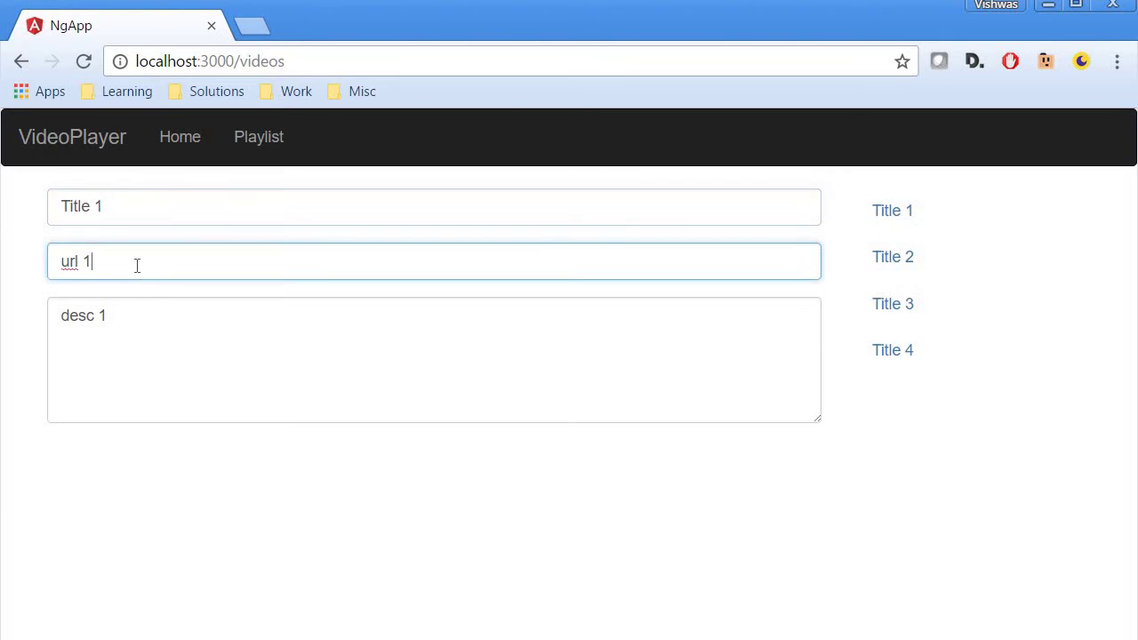
pyautogui.click(191, 344)
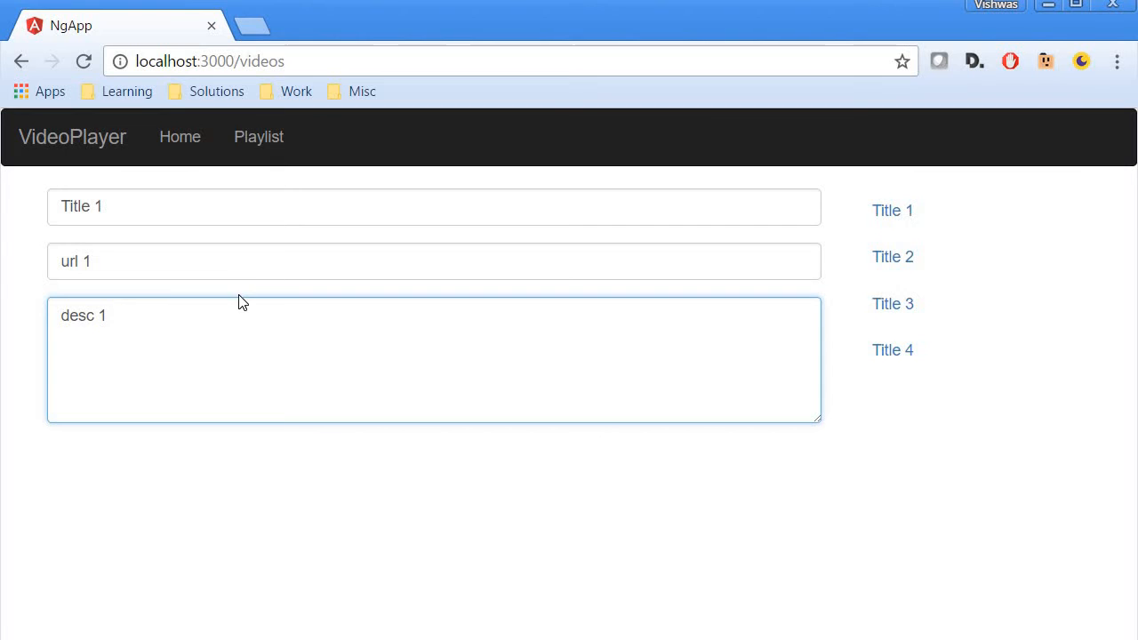
pyautogui.click(176, 213)
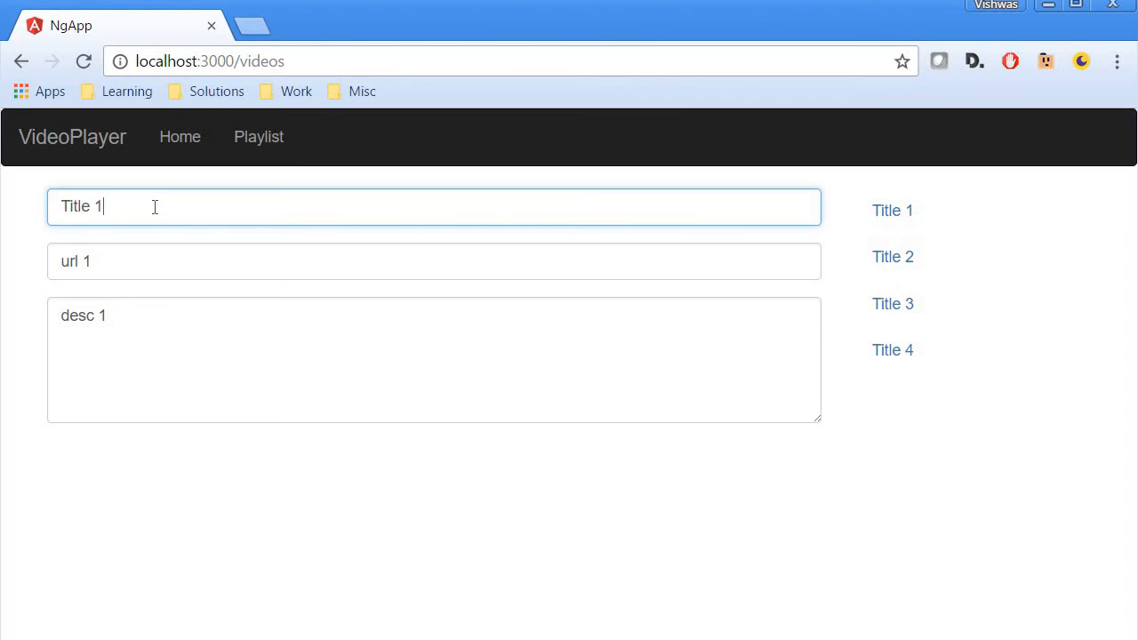
pyautogui.write('213123123')
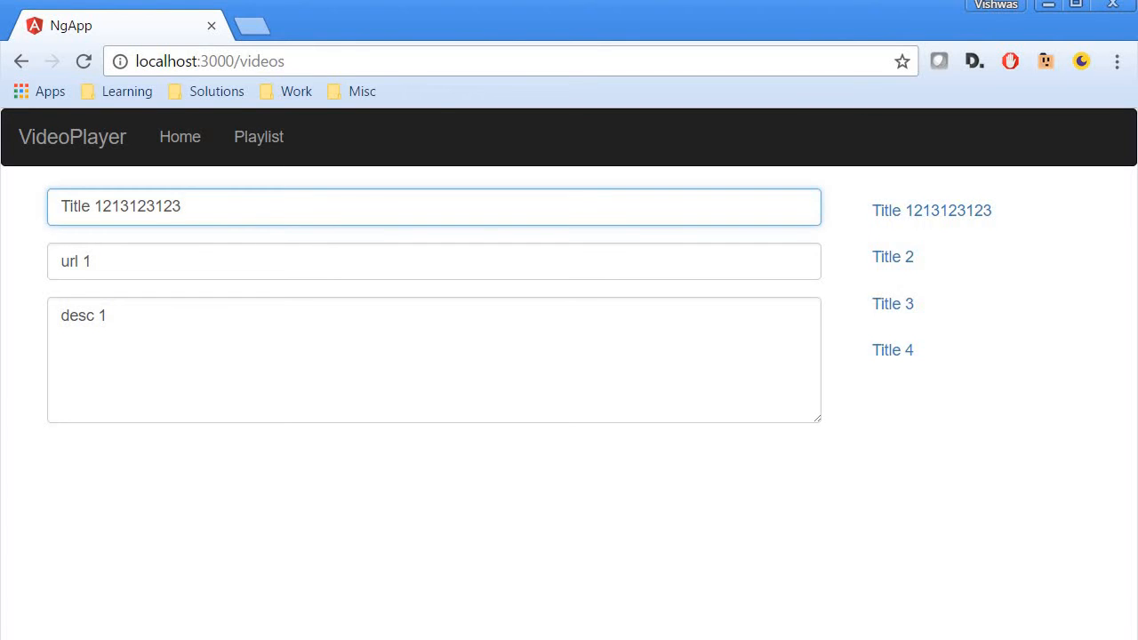
pyautogui.hotkey('alt', 'Tab')
# Add *ngIf="editTitle" to the title field's form-group div in video-detail.component.html
pyautogui.click(258, 450)
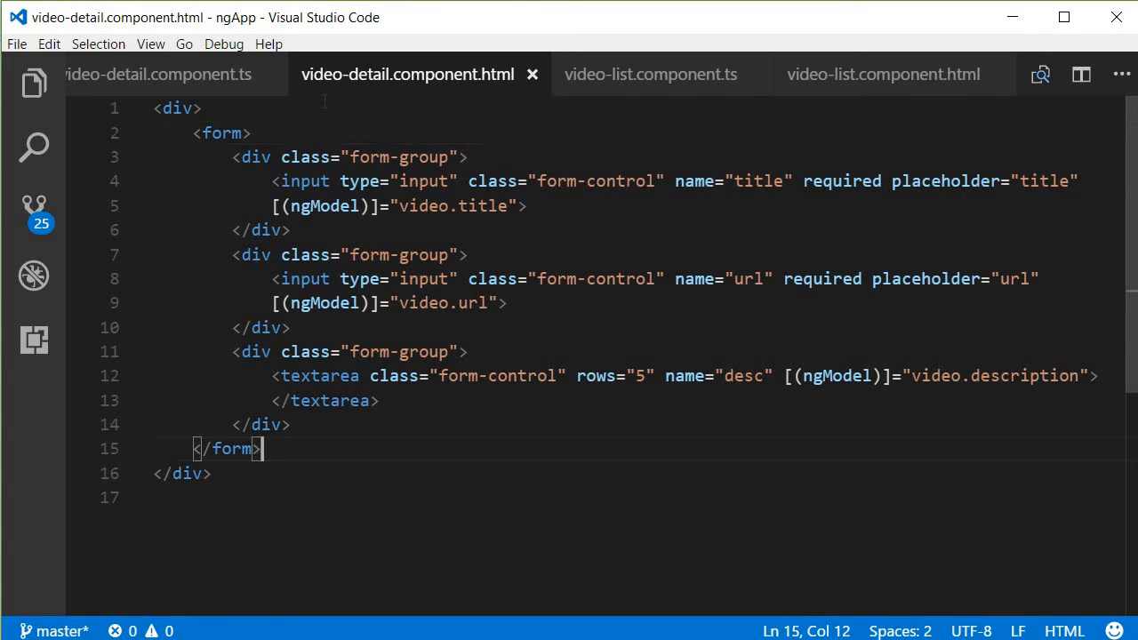
pyautogui.click(267, 157)
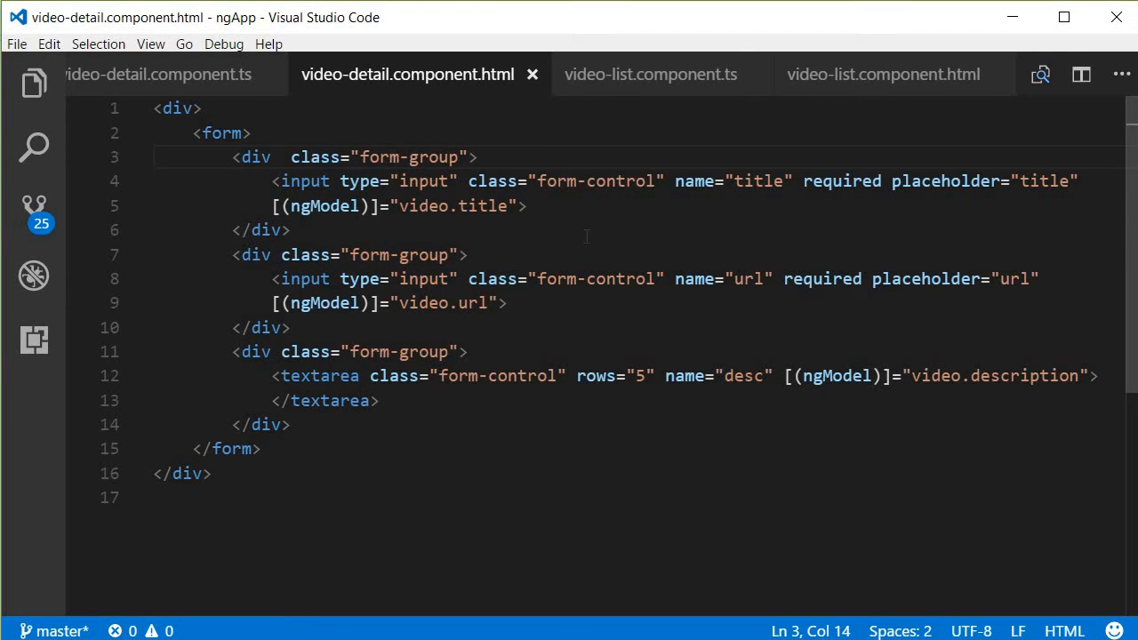
pyautogui.write('*ng')
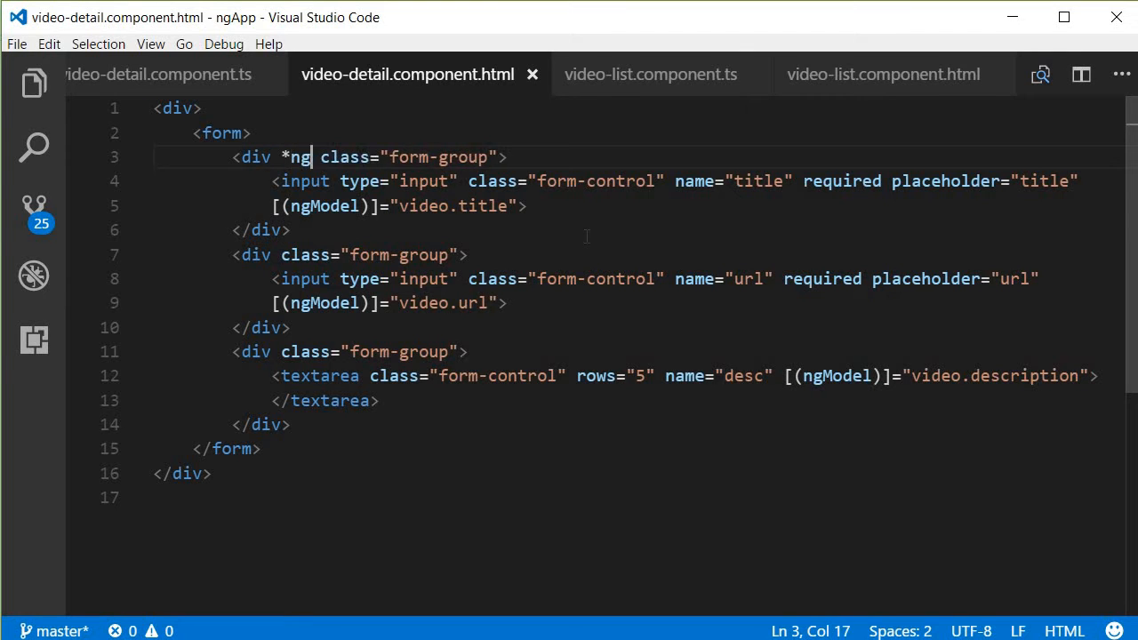
pyautogui.write('If')
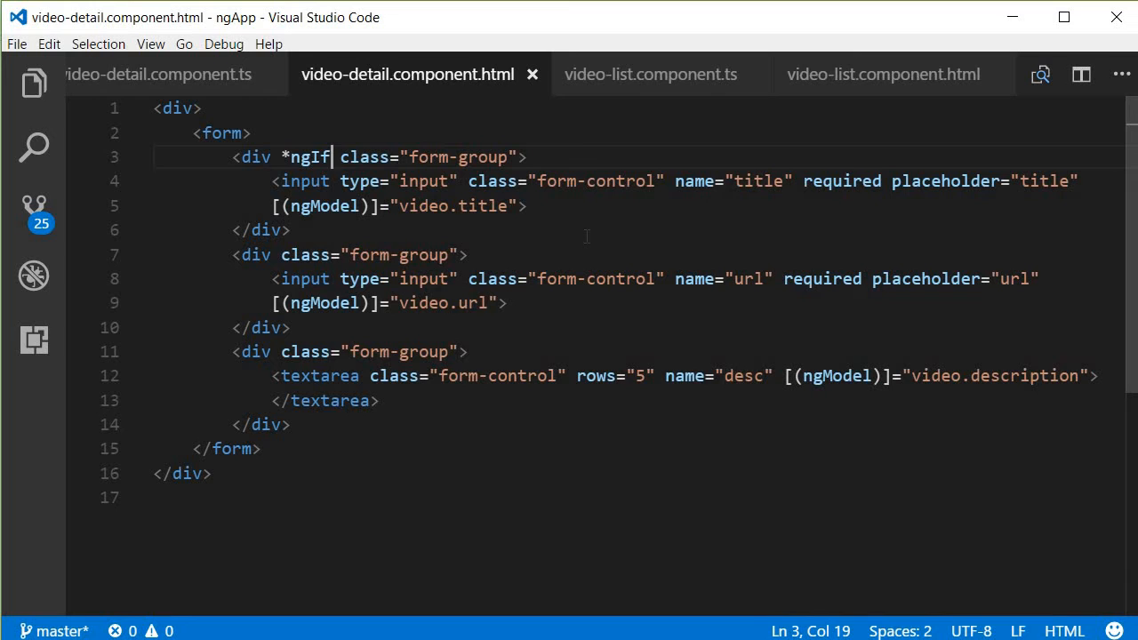
pyautogui.write('=""')
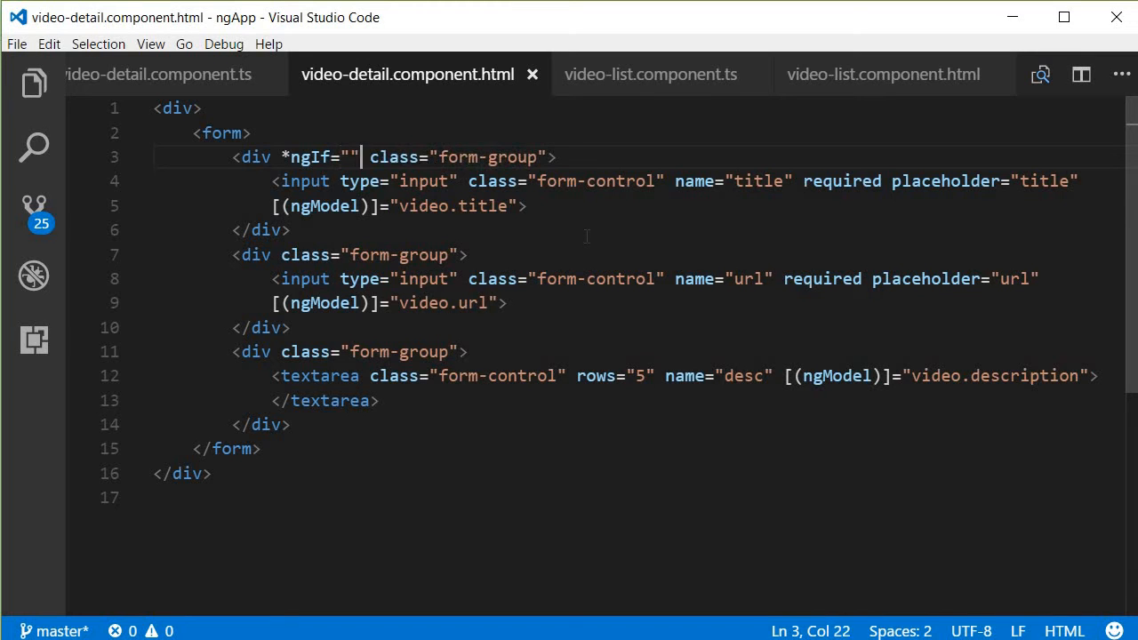
pyautogui.press('Left')
pyautogui.write('editTitle')
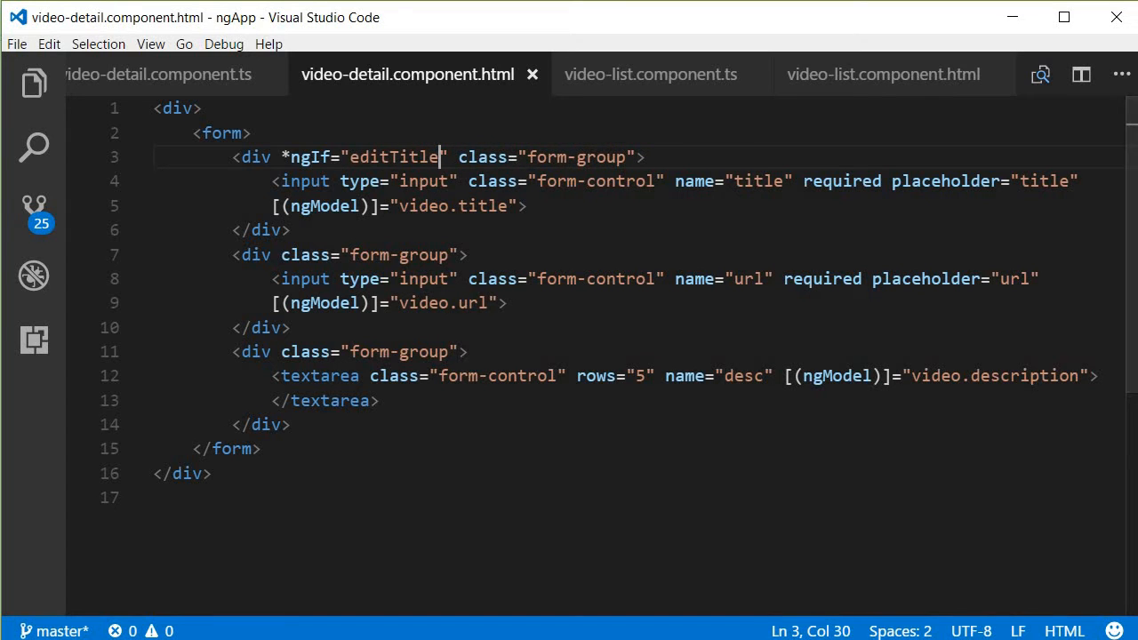
pyautogui.hotkey('alt', 'Tab')
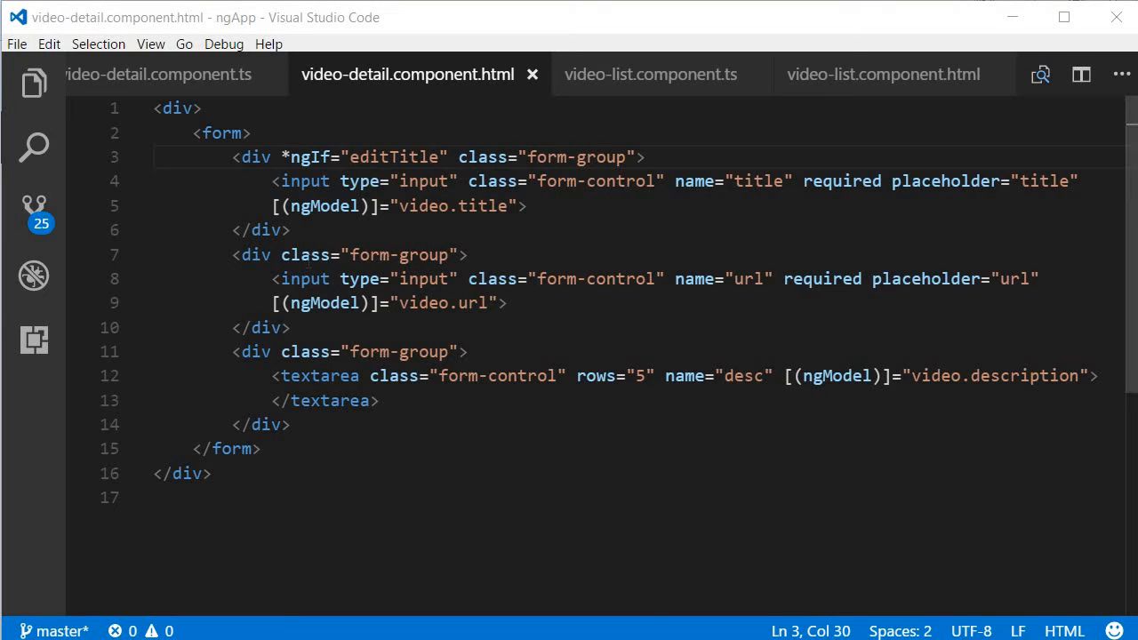
# Insert a clickable h3 title shown when !editTitle that calls onTitleClick(), below the title group
pyautogui.click(309, 231)
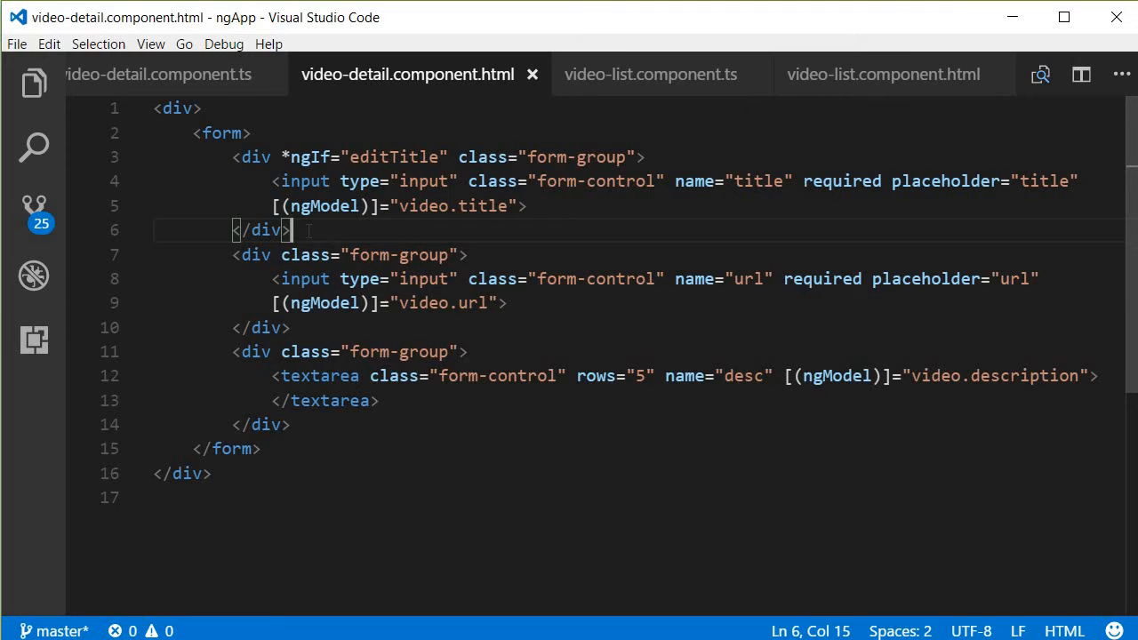
pyautogui.press('Return')
pyautogui.write('<h3 *ngIf="!editTitle" (click)="onTitleClick()">{{video.title}}</h3>')
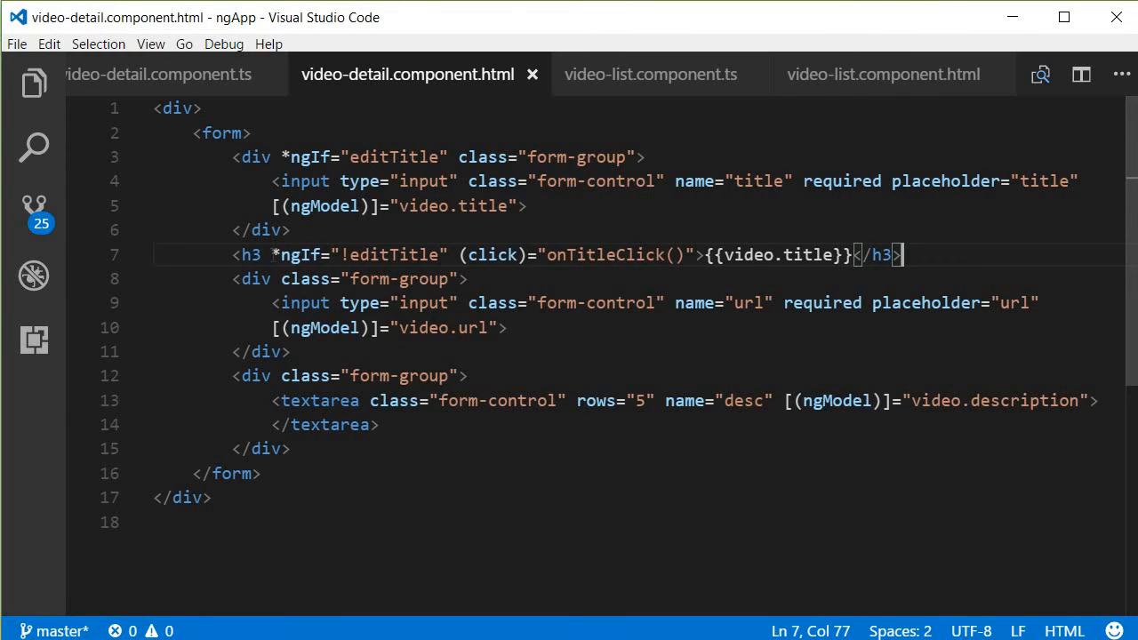
pyautogui.moveTo(271, 256); pyautogui.dragTo(452, 256)
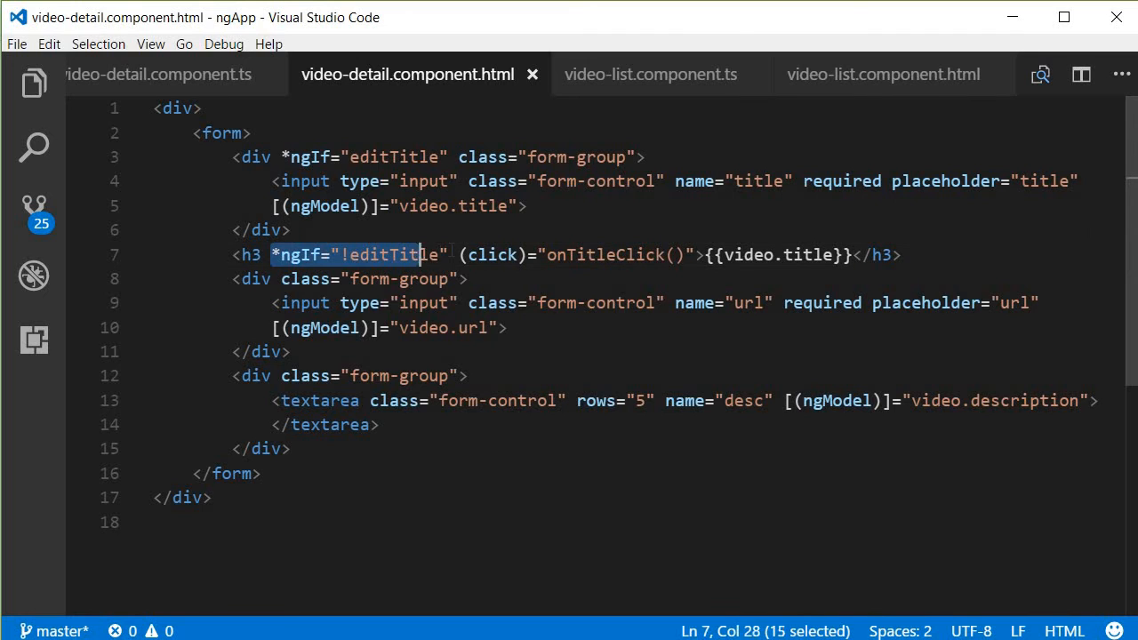
pyautogui.click(401, 256)
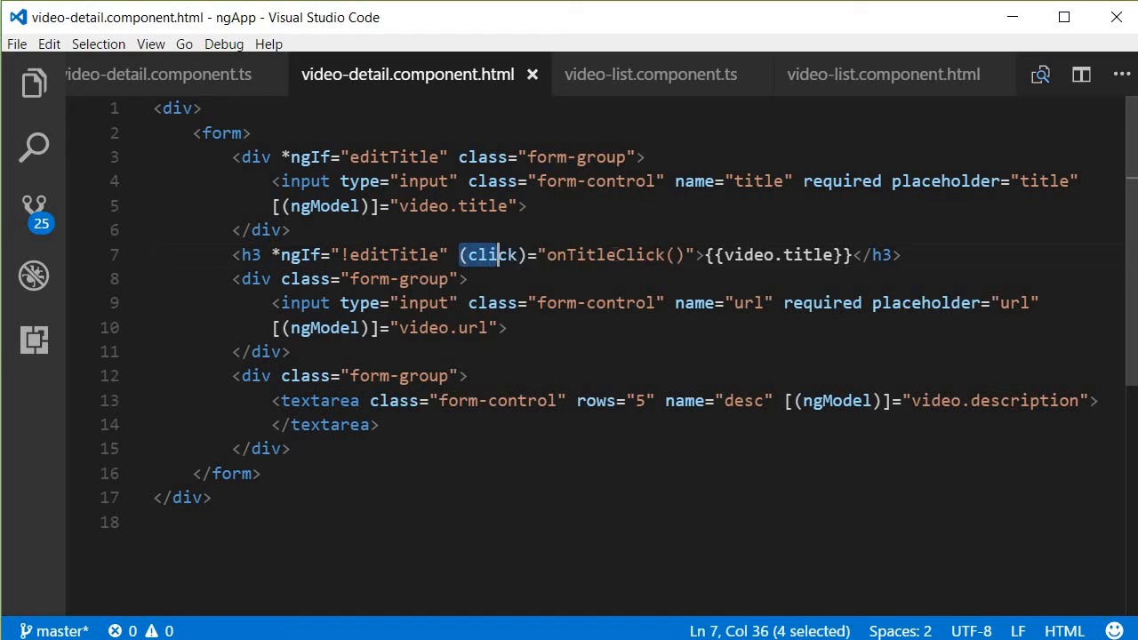
pyautogui.moveTo(500, 255); pyautogui.dragTo(699, 255)
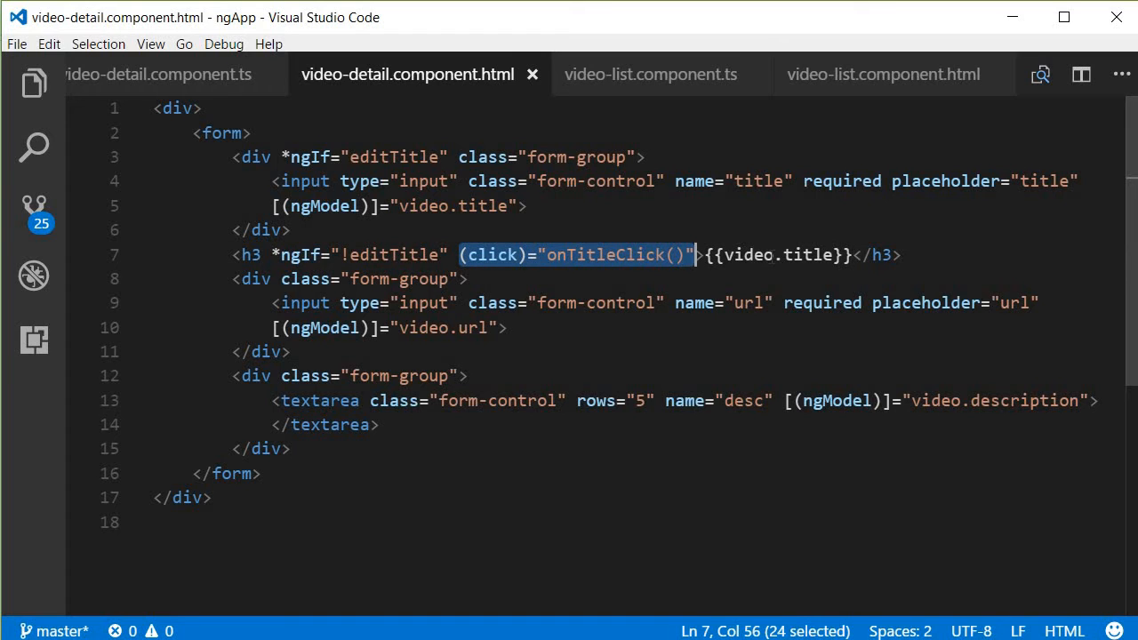
pyautogui.click(619, 255)
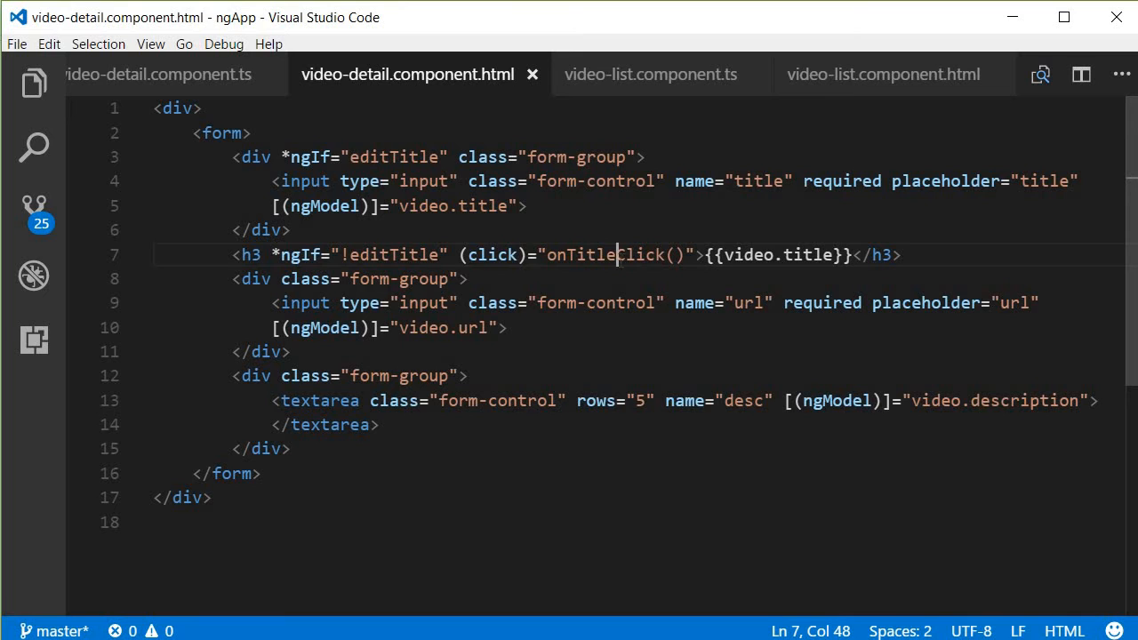
# Inspect the editTitle flag in the template and move to video-detail.component.ts
pyautogui.click(382, 256)
pyautogui.doubleClick(381, 255)
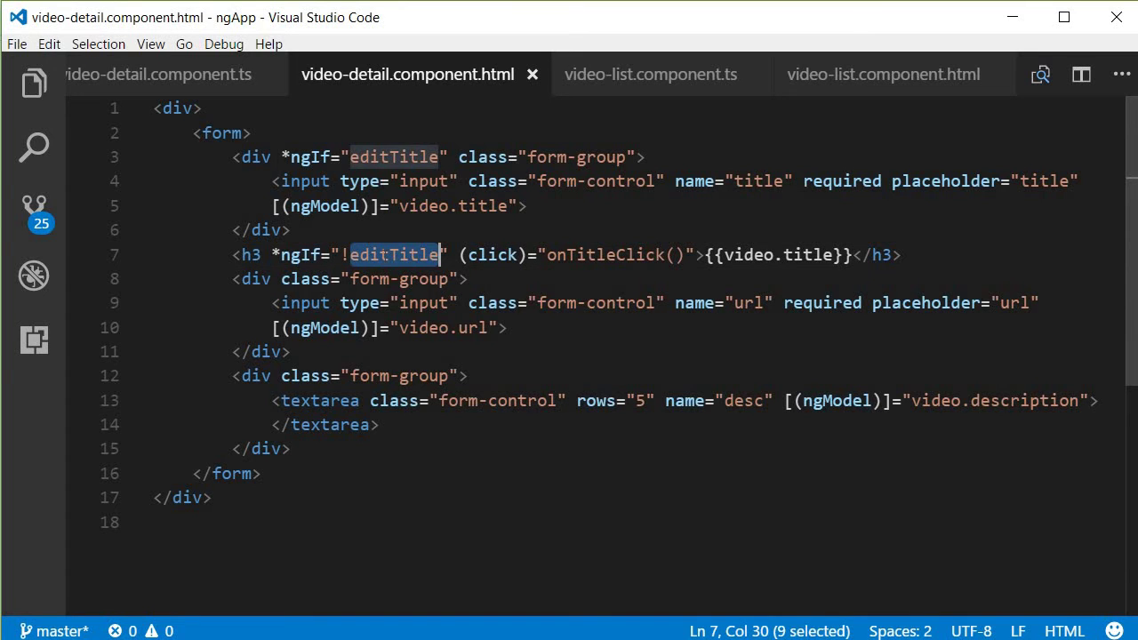
pyautogui.click(512, 328)
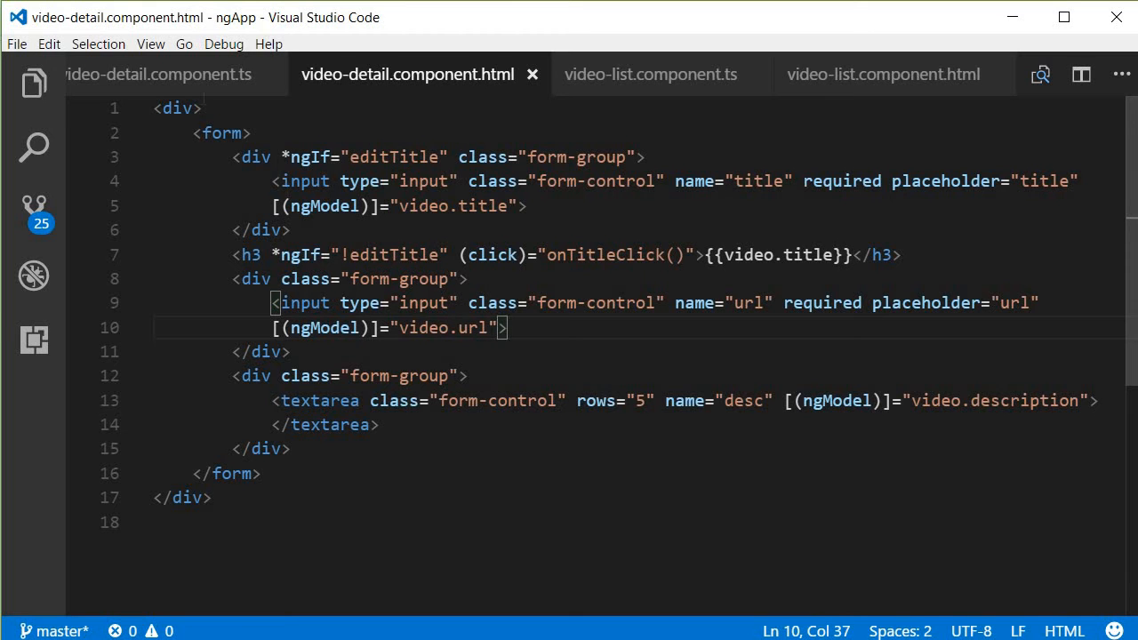
pyautogui.click(191, 74)
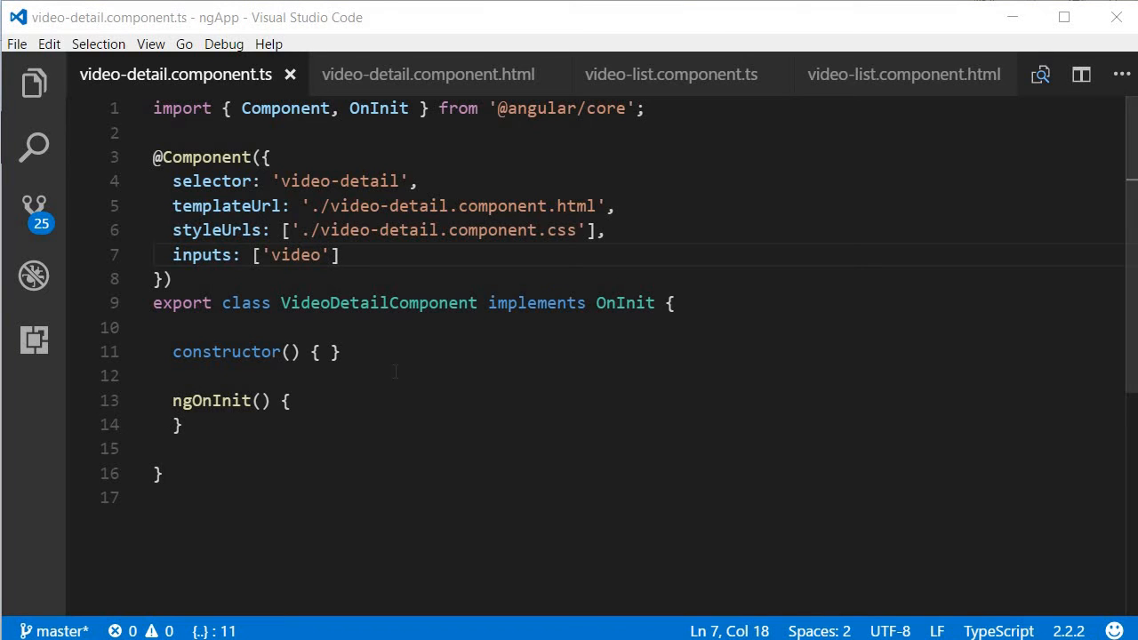
# Declare 'private editTitle: boolean = false;' in the video detail component class
pyautogui.click(307, 327)
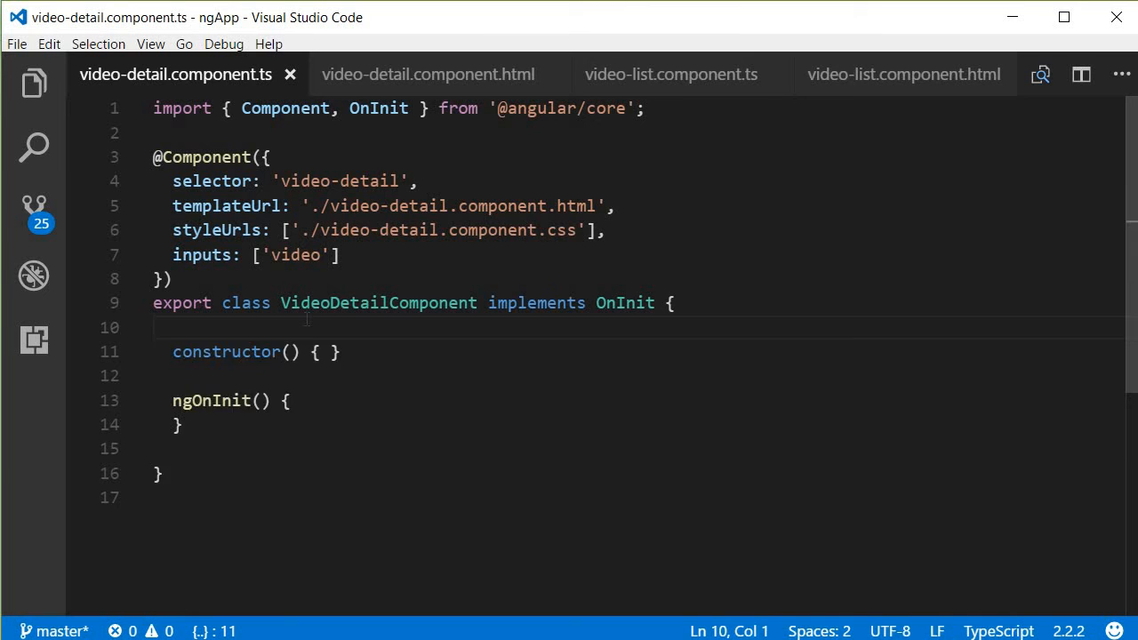
pyautogui.press('Return')
pyautogui.write('private ')
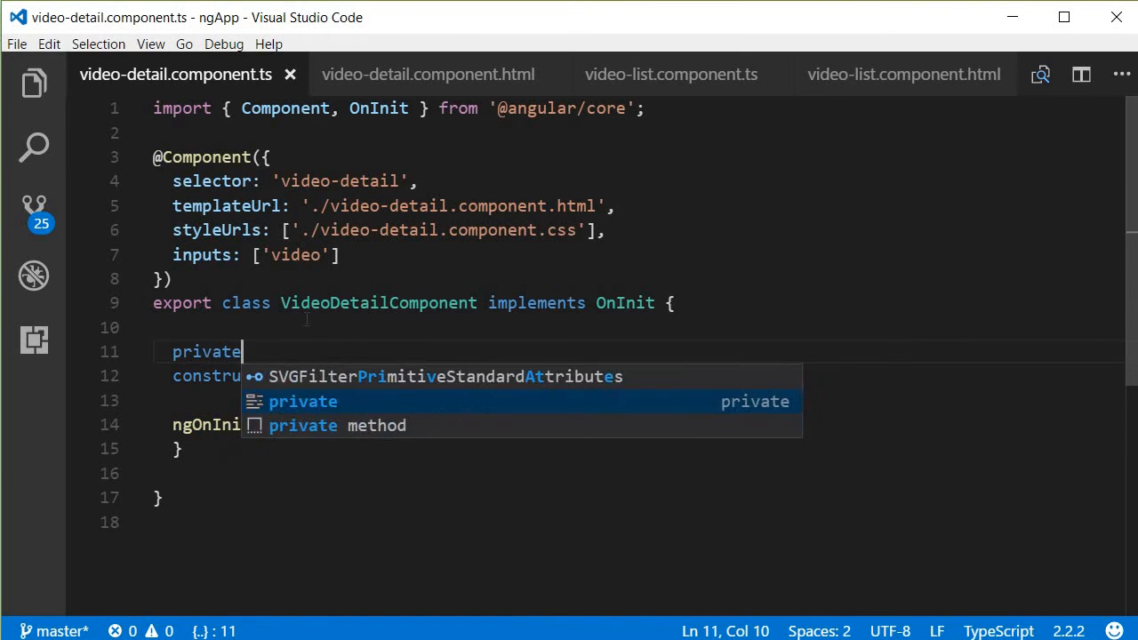
pyautogui.write('edit')
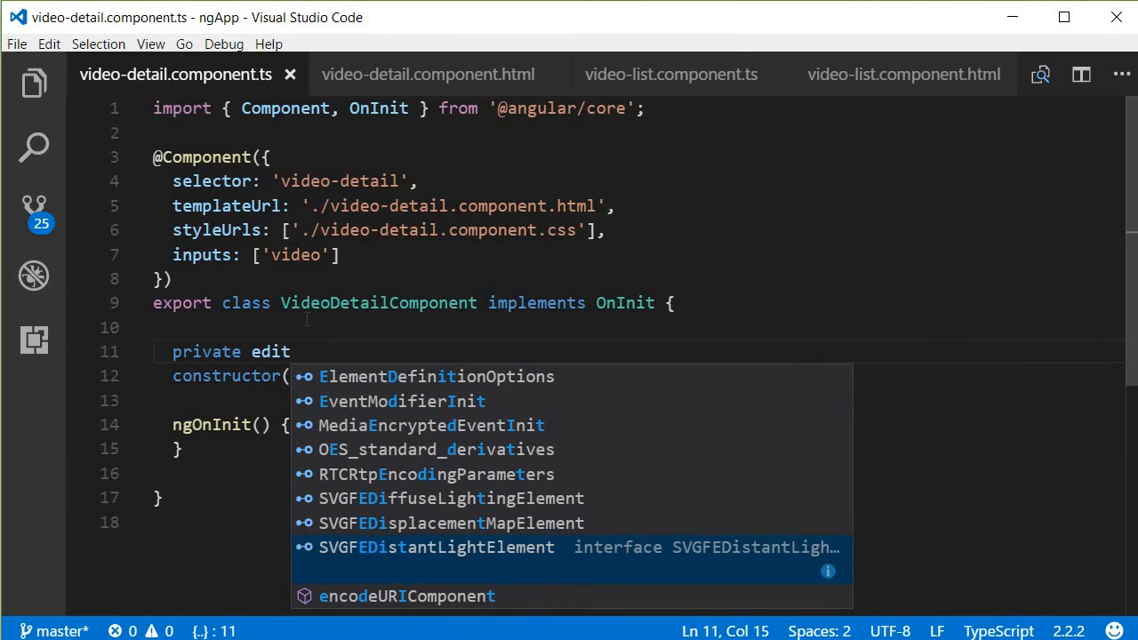
pyautogui.write('Title')
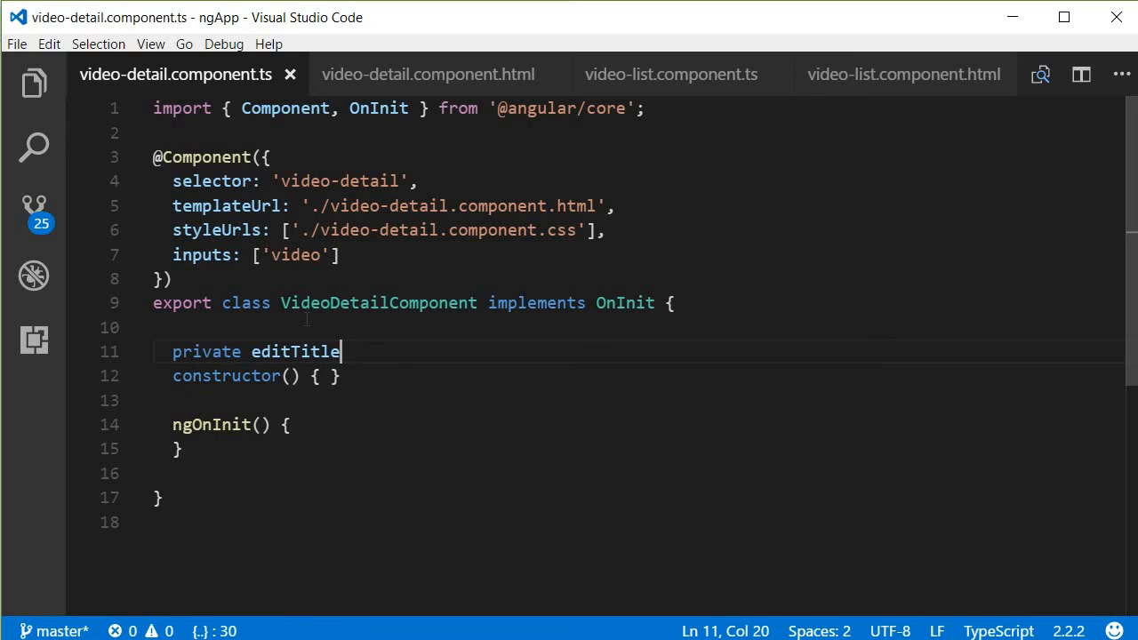
pyautogui.write(': ')
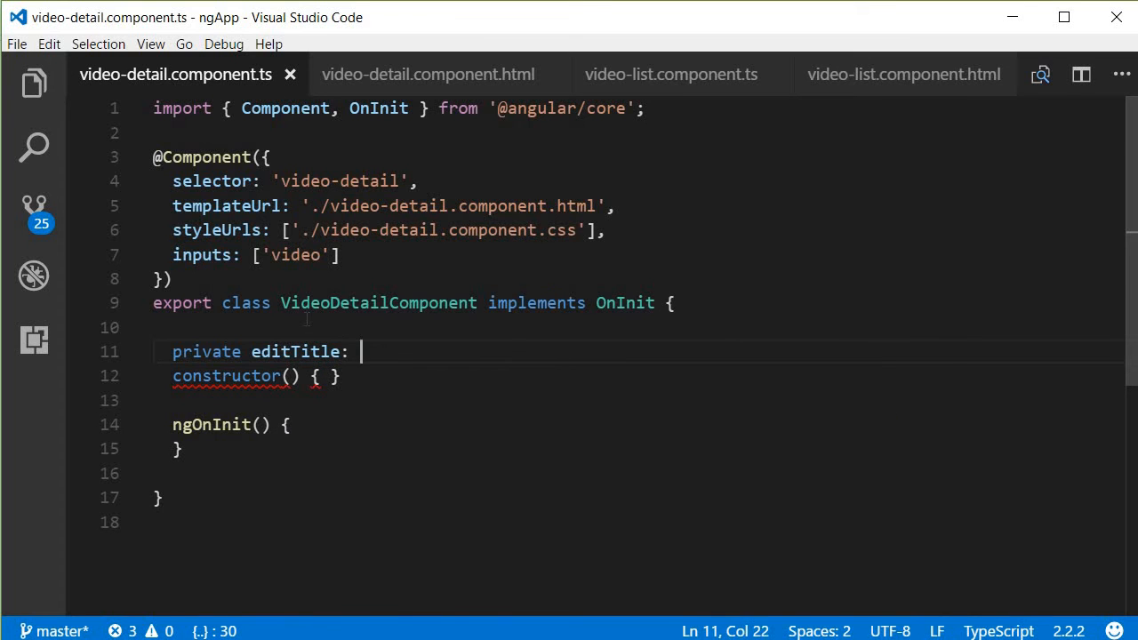
pyautogui.write('boolean')
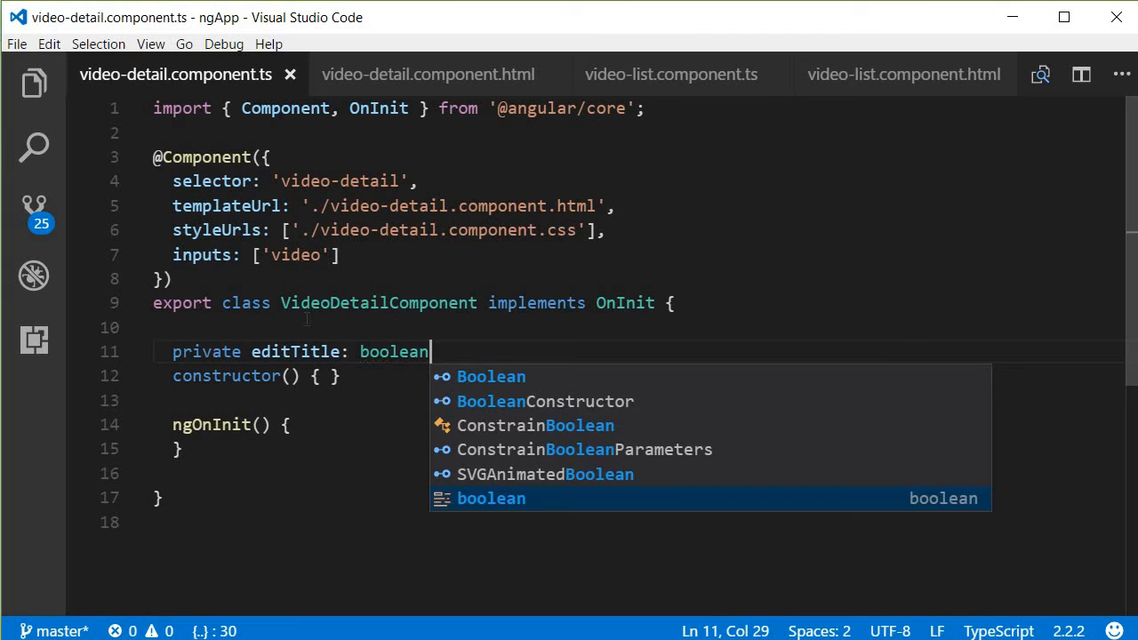
pyautogui.write(' = false;')
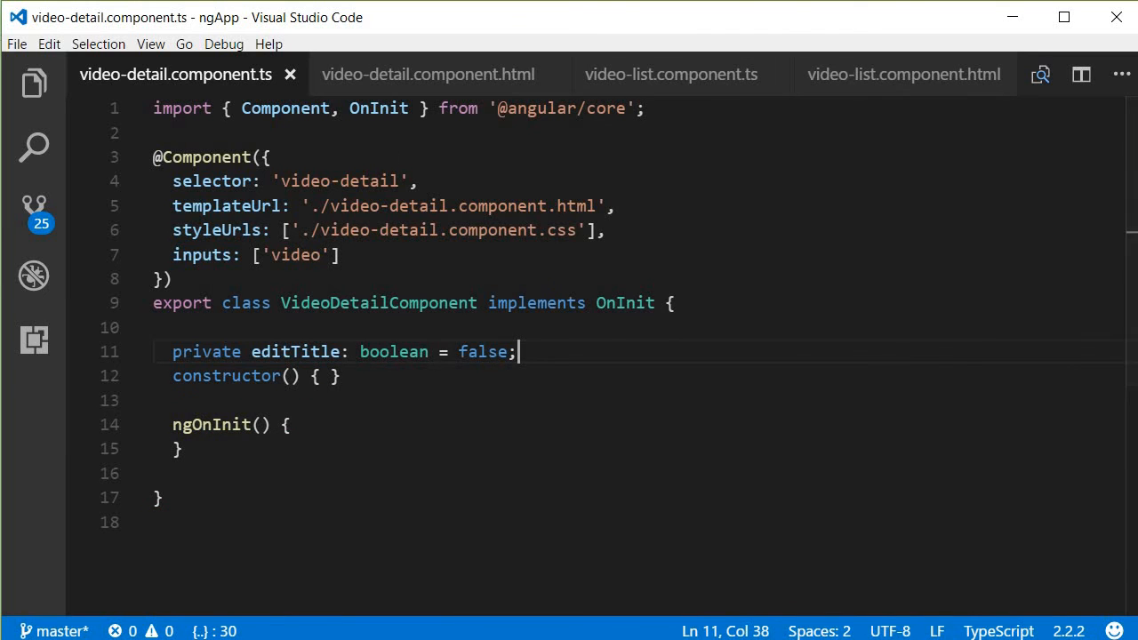
pyautogui.hotkey('alt', 'Tab')
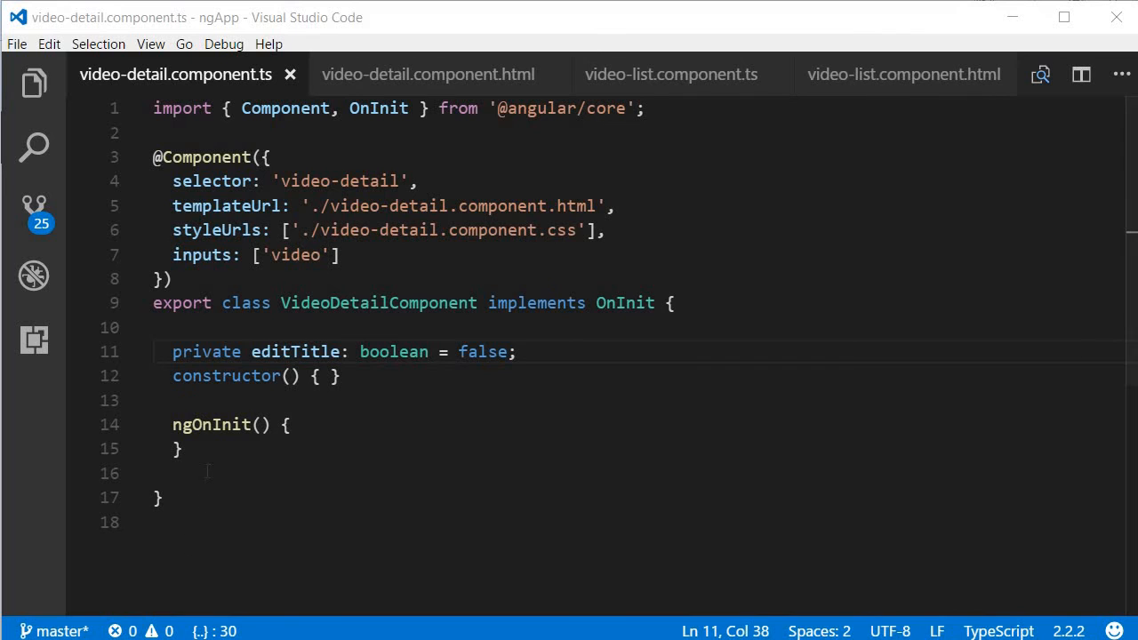
# Add an onTitleClick() method setting this.editTitle = true below ngOnInit and format the file
pyautogui.click(216, 449)
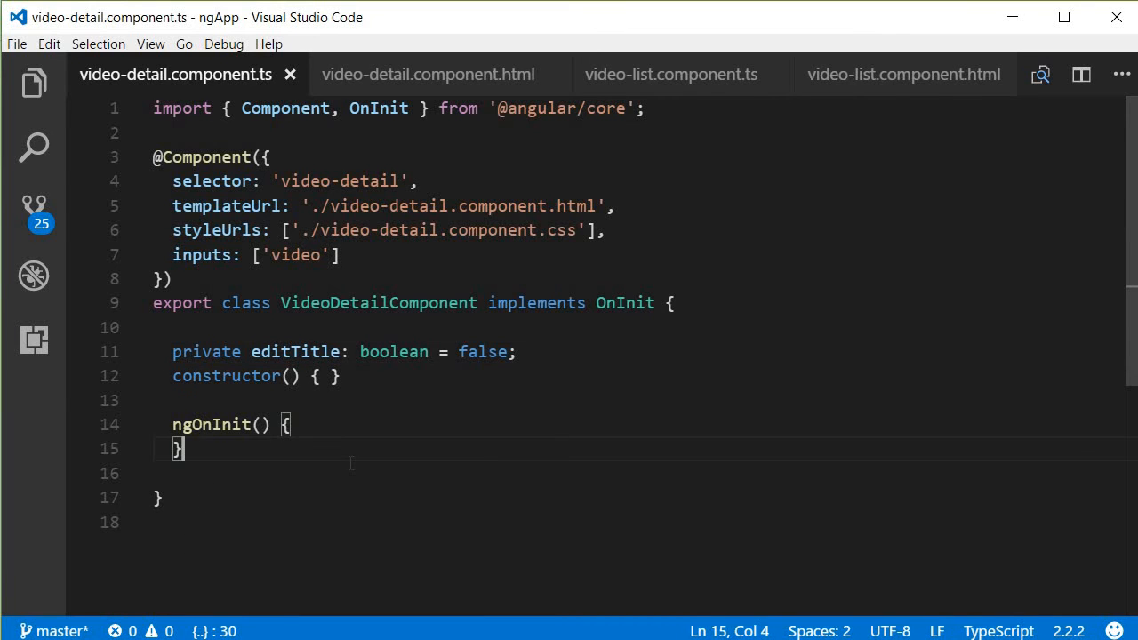
pyautogui.press('Return')
pyautogui.press('Return')
pyautogui.write('onTitleClick(){   this.editTitle=true; }')
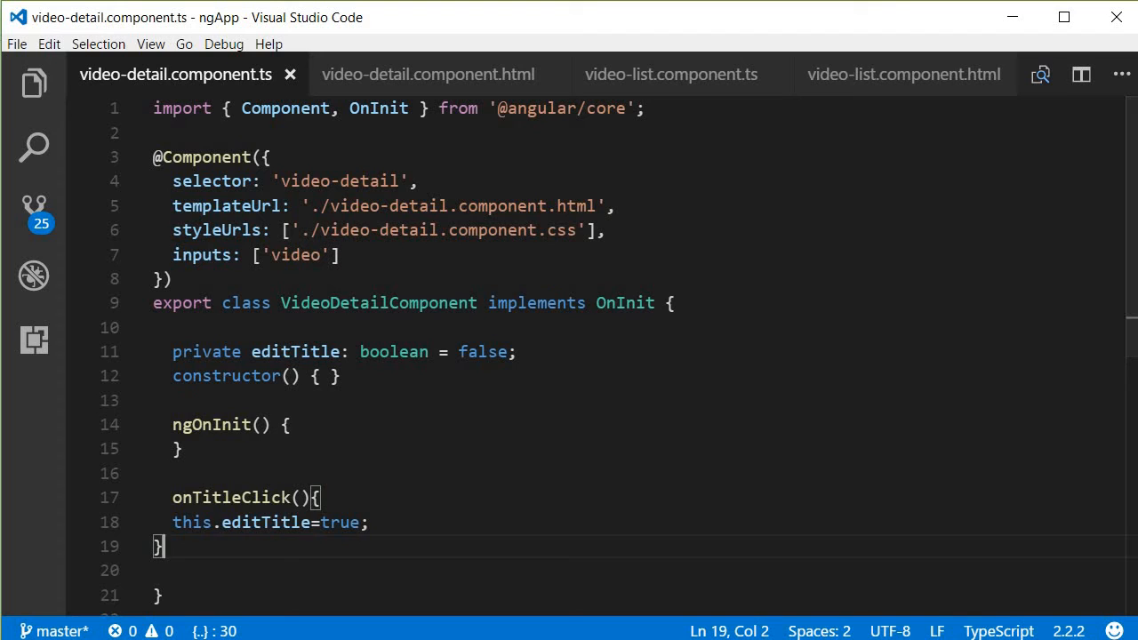
pyautogui.hotkey('shift', 'alt', 'f')
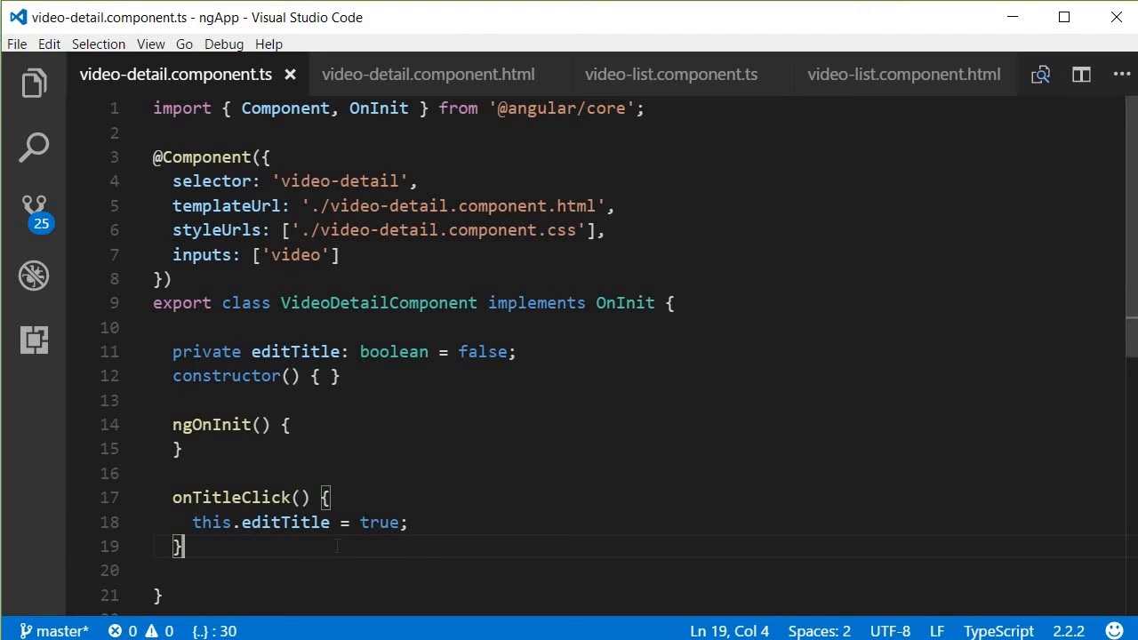
pyautogui.click(313, 523)
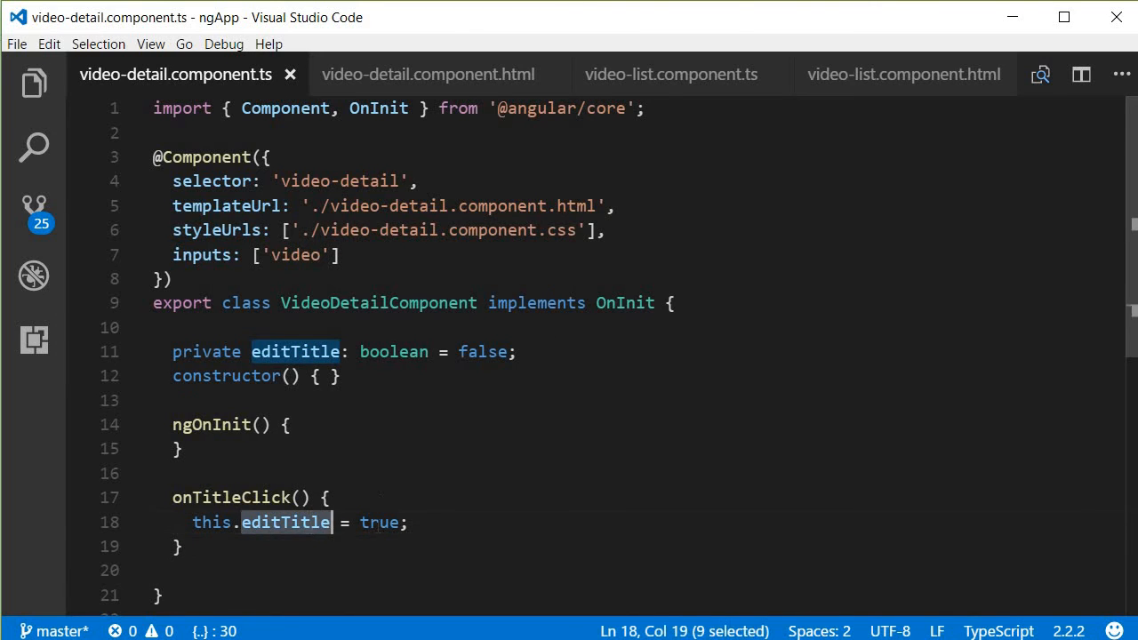
pyautogui.click(380, 523)
pyautogui.click(480, 353)
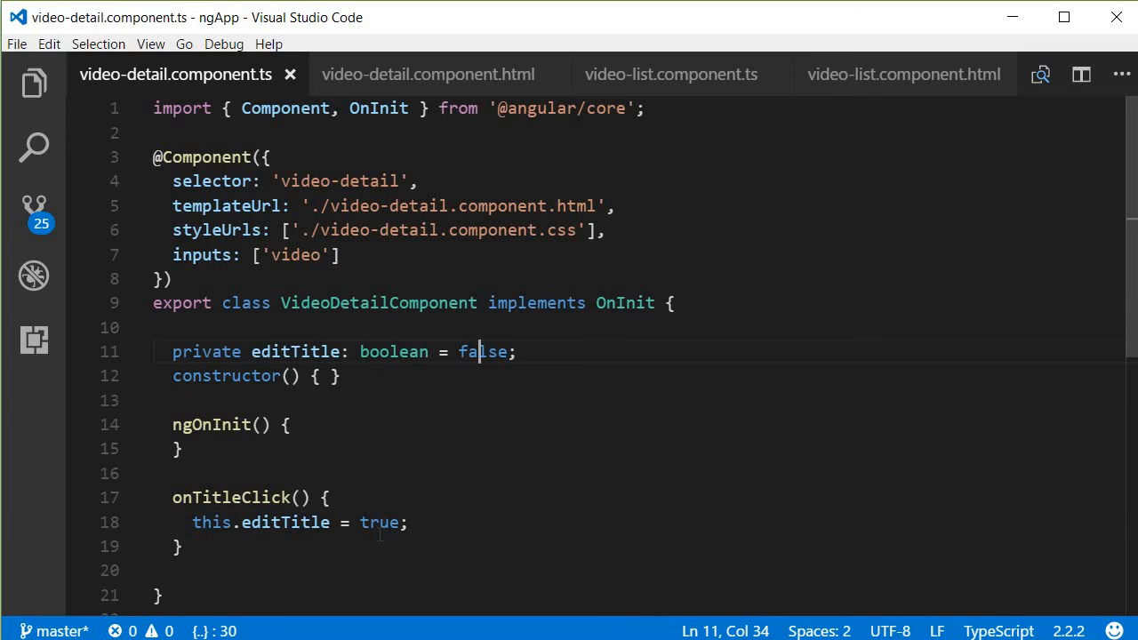
pyautogui.click(380, 523)
pyautogui.hotkey('alt', 'Tab')
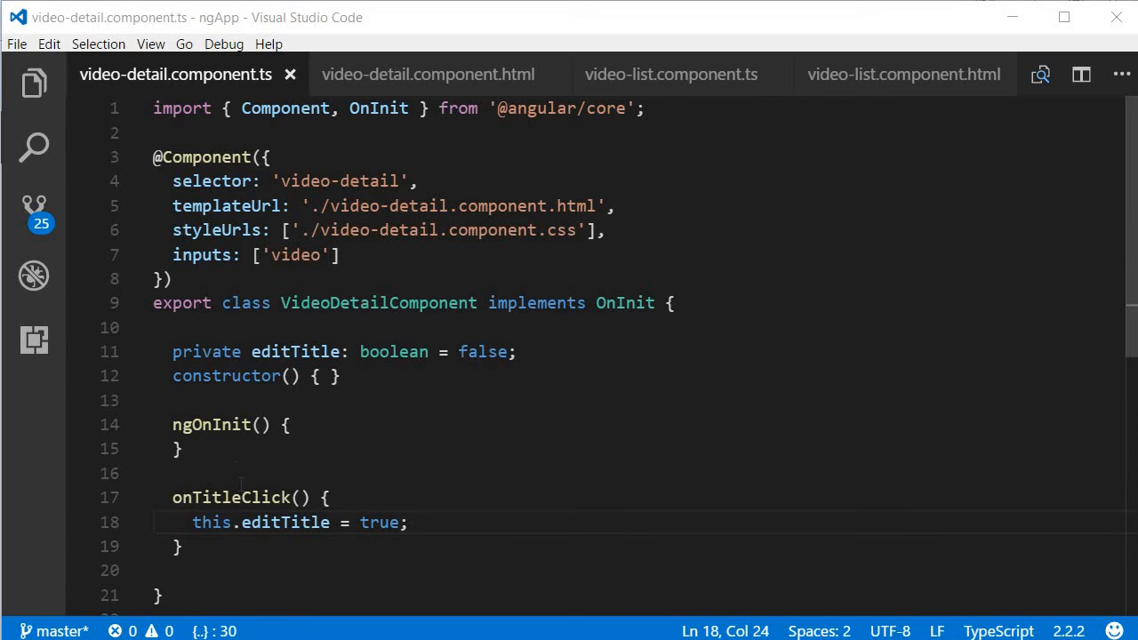
# Add ngOnChanges() { this.editTitle = false; } below ngOnInit and format the file
pyautogui.click(233, 452)
pyautogui.press('Return')
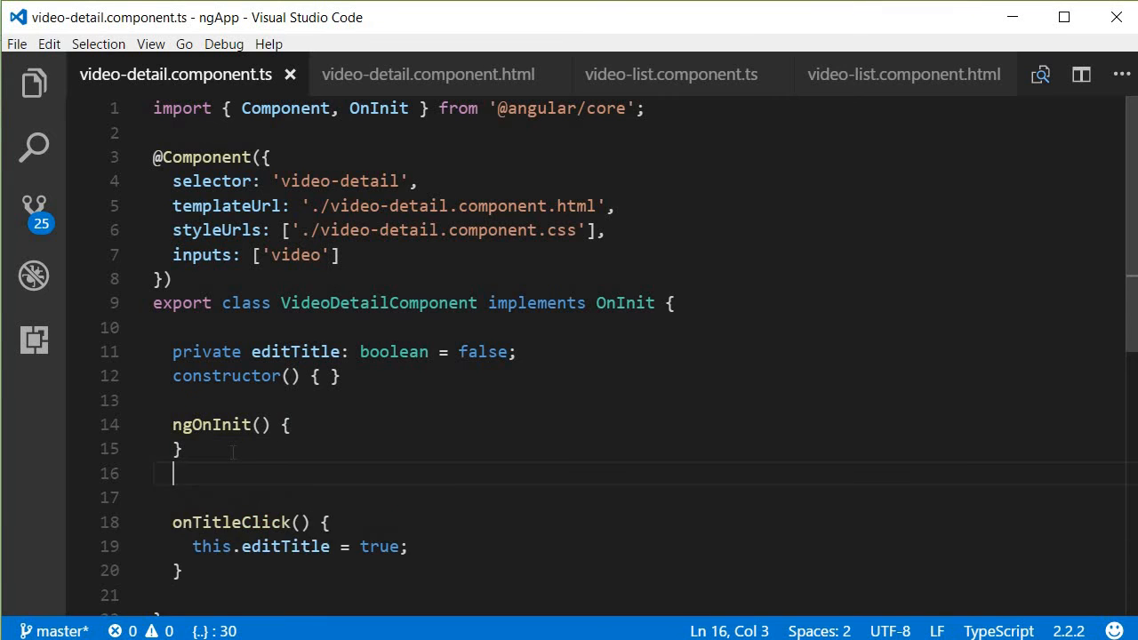
pyautogui.write('ngOnChanges(){   this.editTitle=false; }')
pyautogui.hotkey('shift', 'alt', 'f')
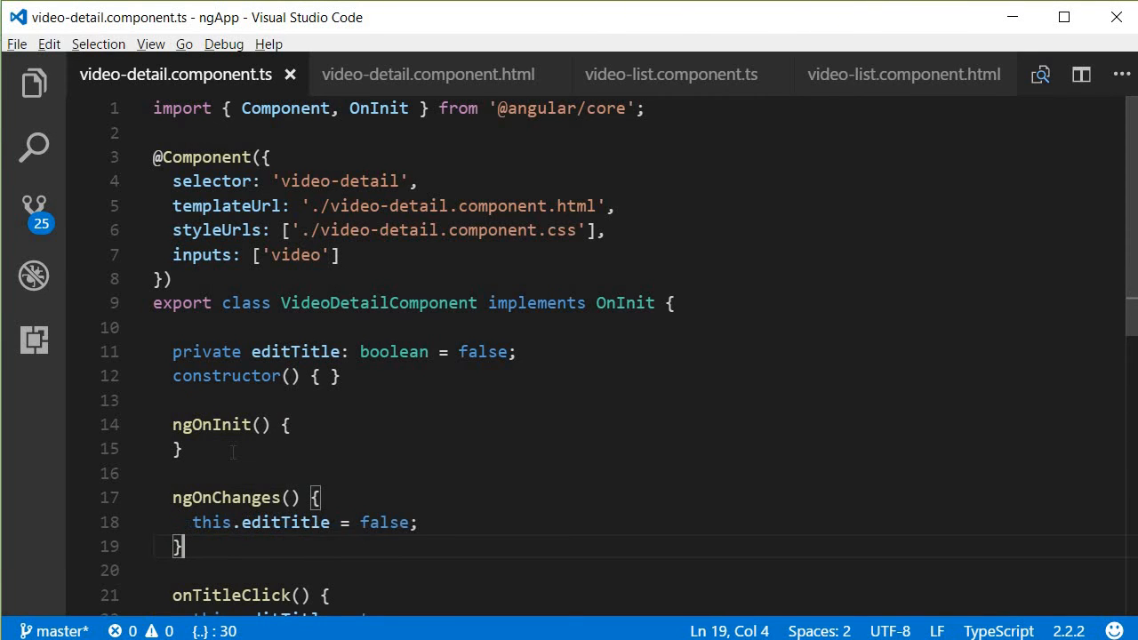
pyautogui.scroll(-3, 234, 453)
pyautogui.scroll(-1, 249, 345)
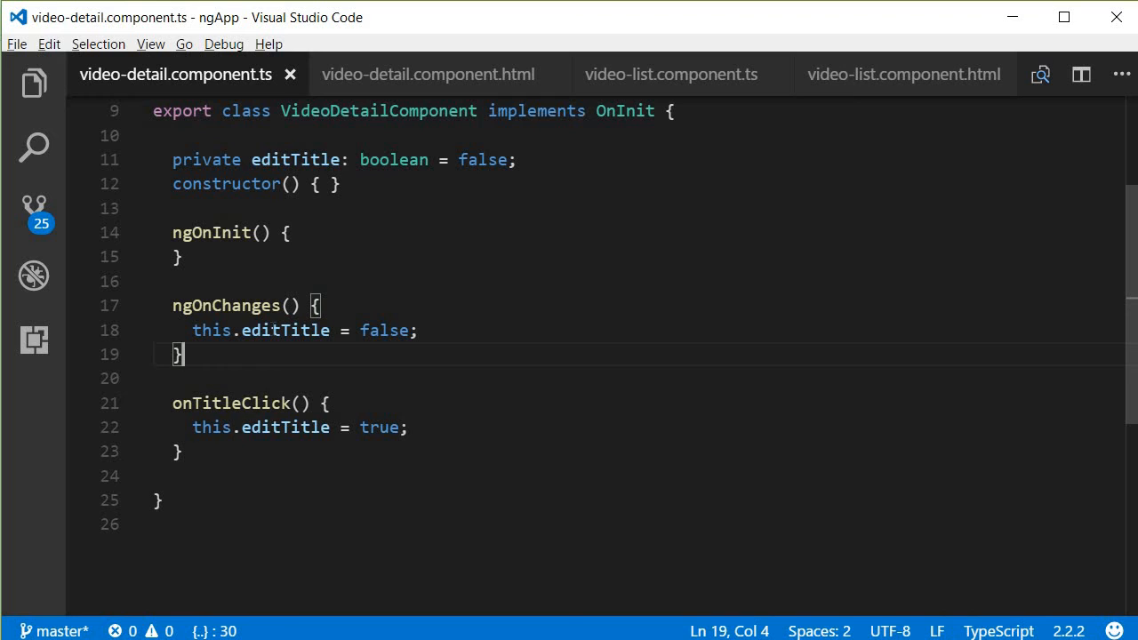
pyautogui.click(271, 330)
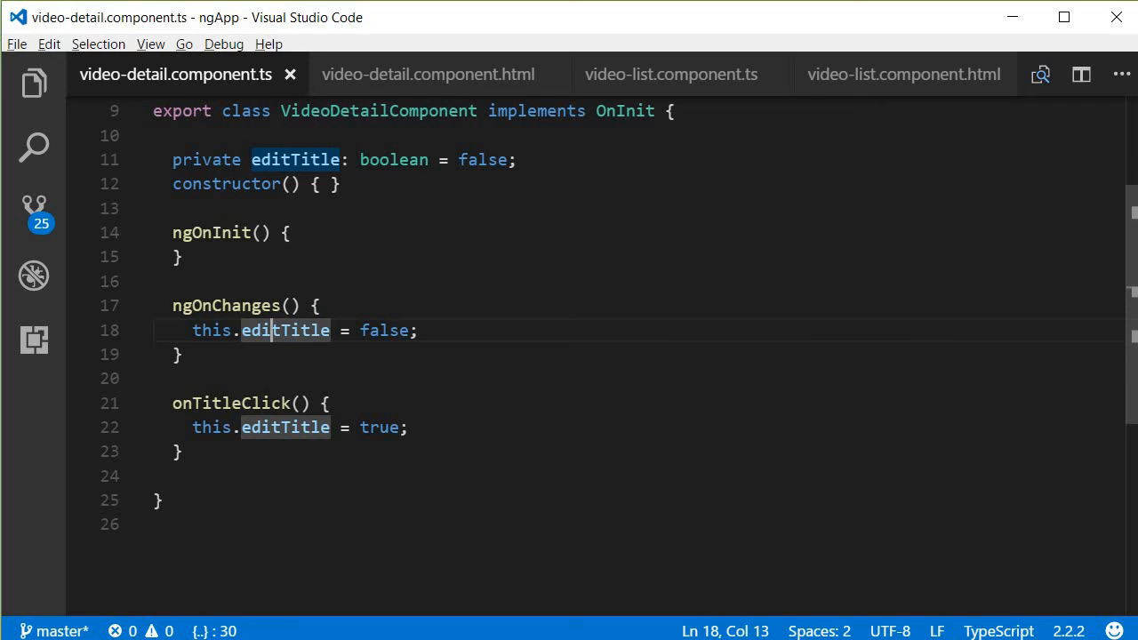
# Run ng build in Command Prompt, then reload localhost:3000/videos in Chrome
pyautogui.hotkey('alt', 'Tab')
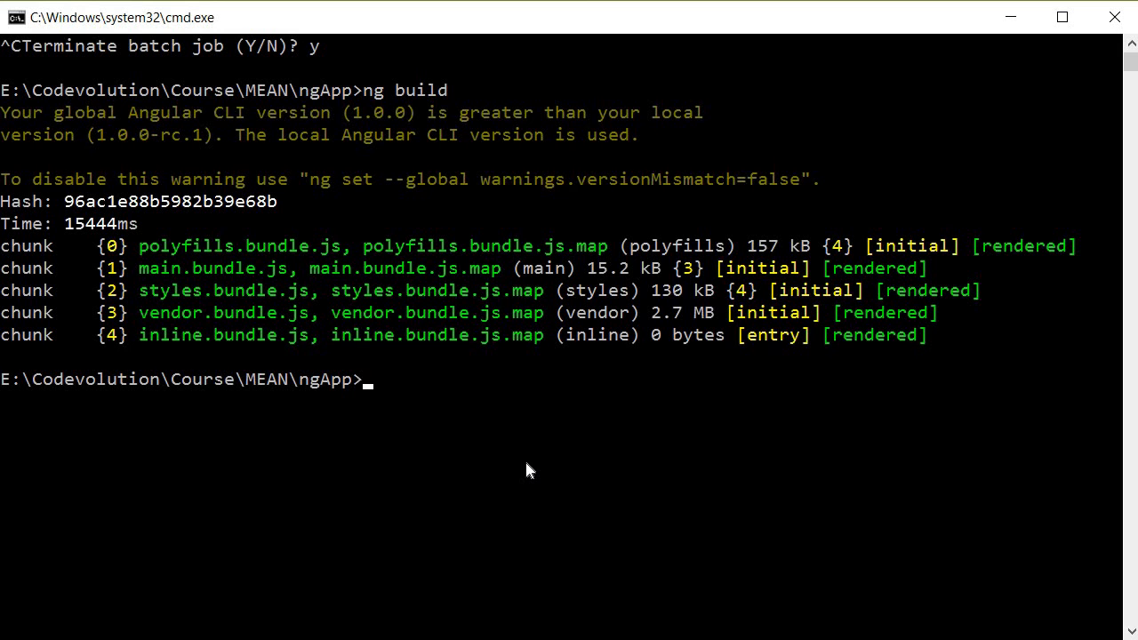
pyautogui.write('ng build')
pyautogui.press('Return')
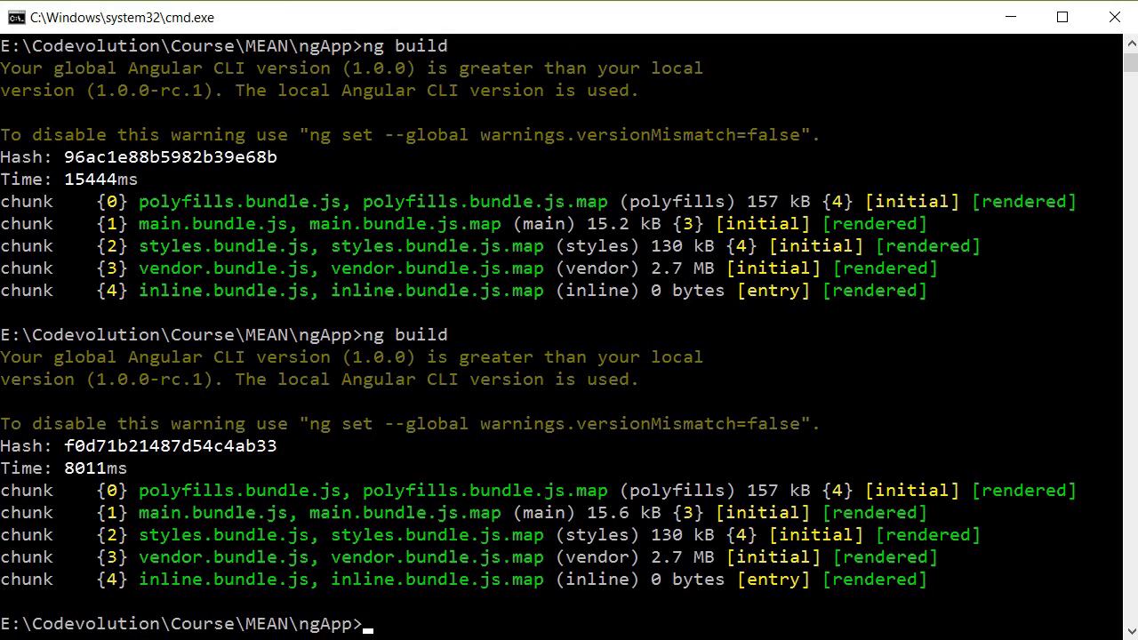
pyautogui.hotkey('alt', 'Tab')
pyautogui.press('F5')
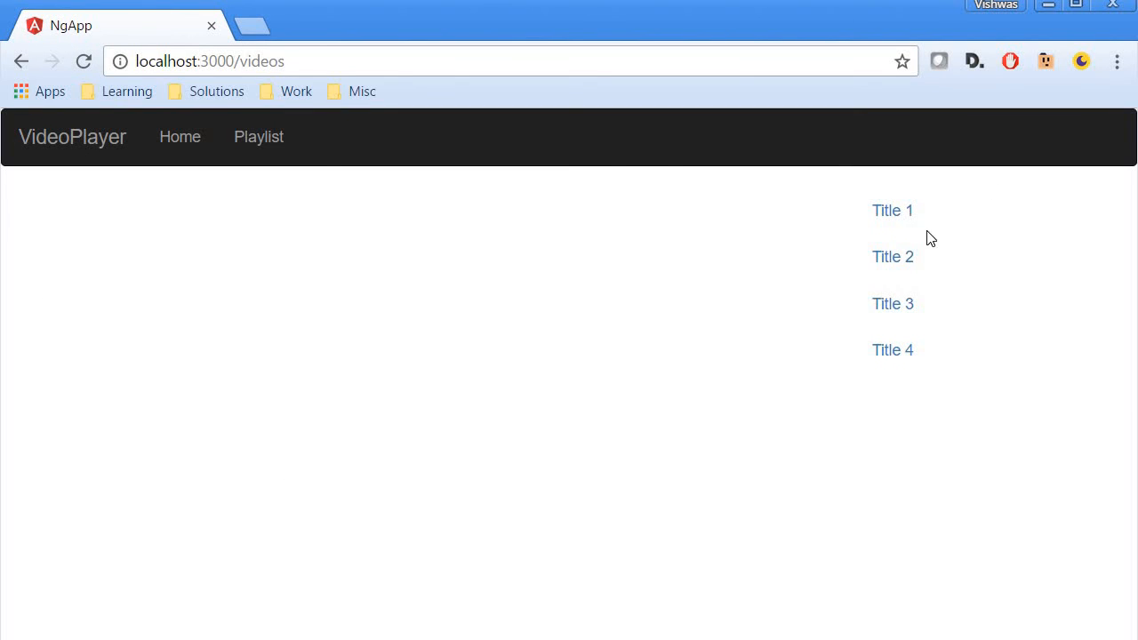
# Make Title 1's heading editable, rename it Title 12345, then select Title 2 to see a plain heading
pyautogui.click(911, 227)
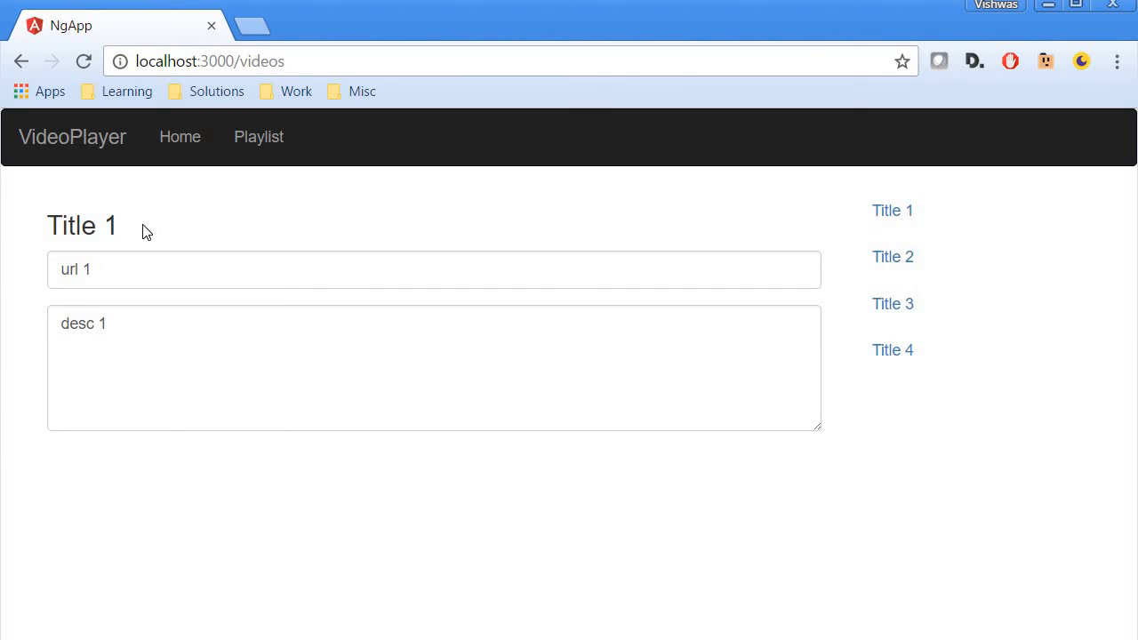
pyautogui.click(142, 224)
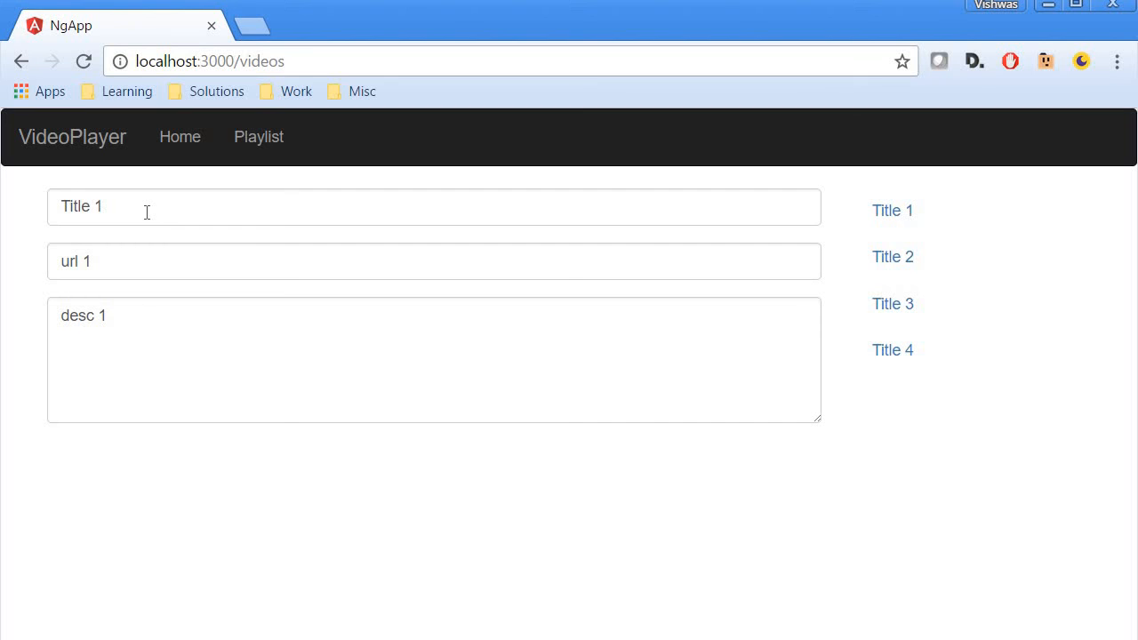
pyautogui.click(147, 212)
pyautogui.write('2345')
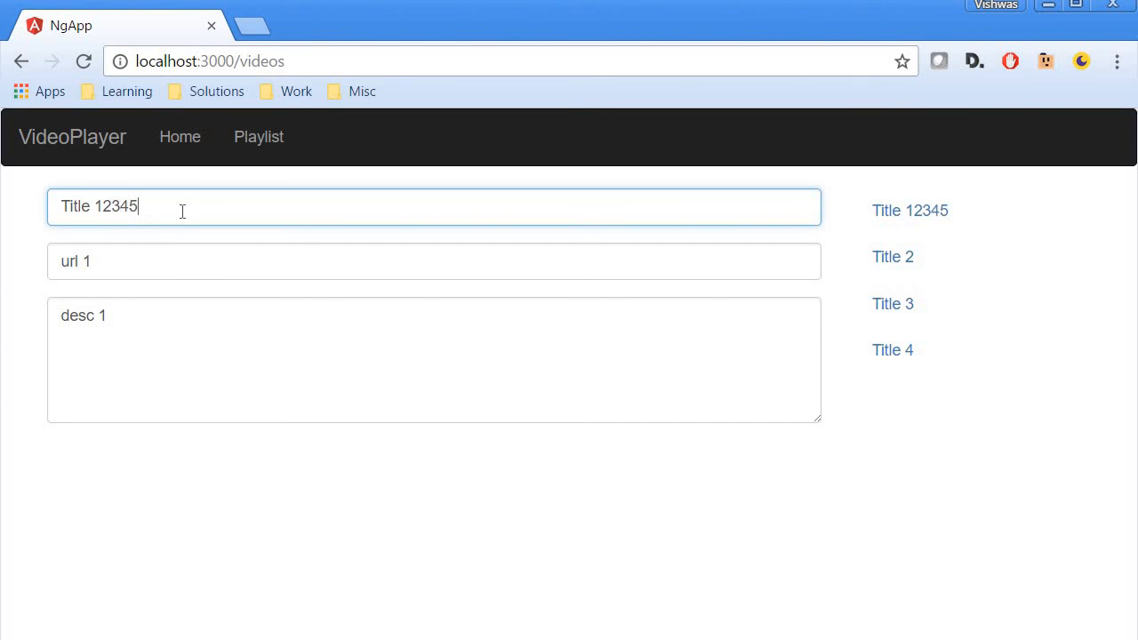
pyautogui.click(892, 264)
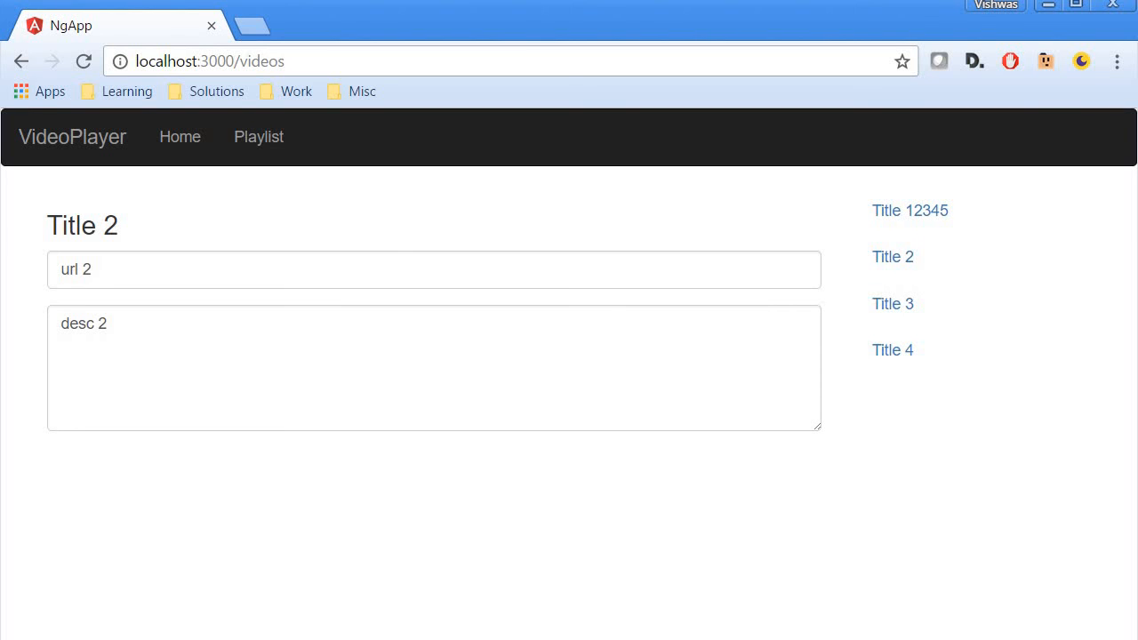
pyautogui.hotkey('alt', 'Tab')
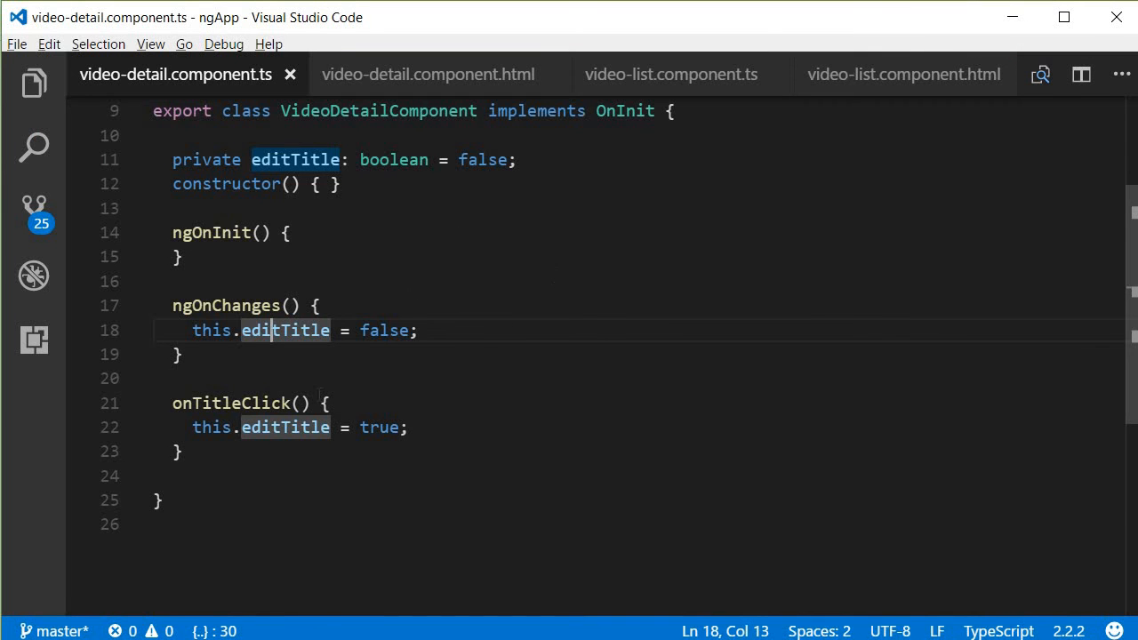
pyautogui.scroll(3, 569, 356)
# Walk through the editTitle=false declaration, the input's ngIf block and the heading's !editTitle and onTitleClick binding
pyautogui.doubleClick(316, 351)
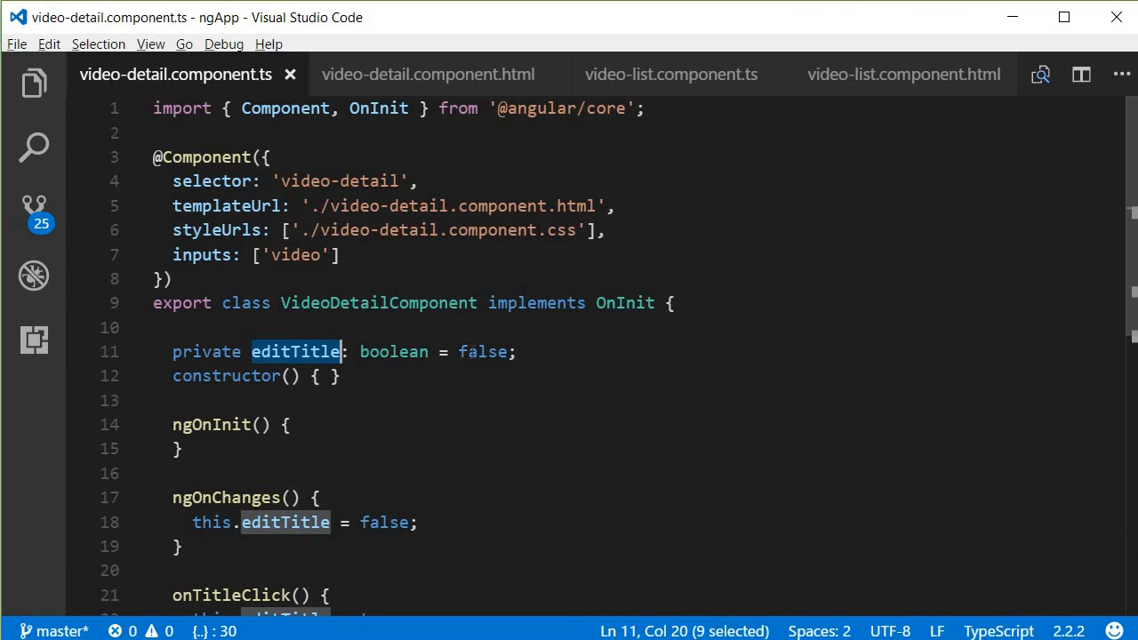
pyautogui.click(469, 352)
pyautogui.doubleClick(480, 352)
pyautogui.click(396, 73)
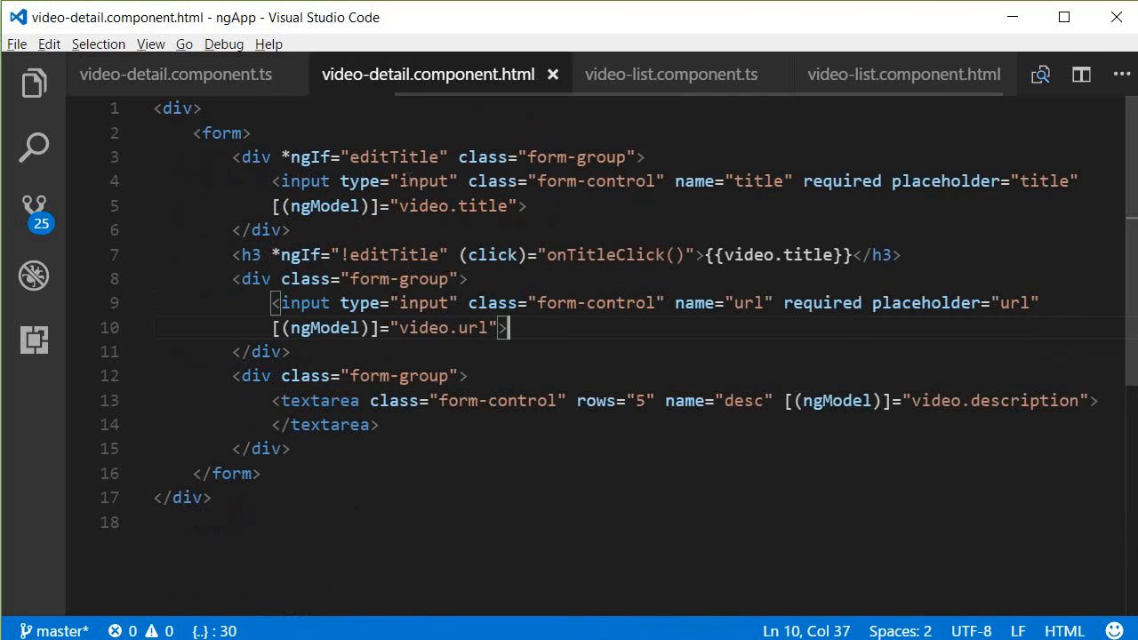
pyautogui.doubleClick(395, 157)
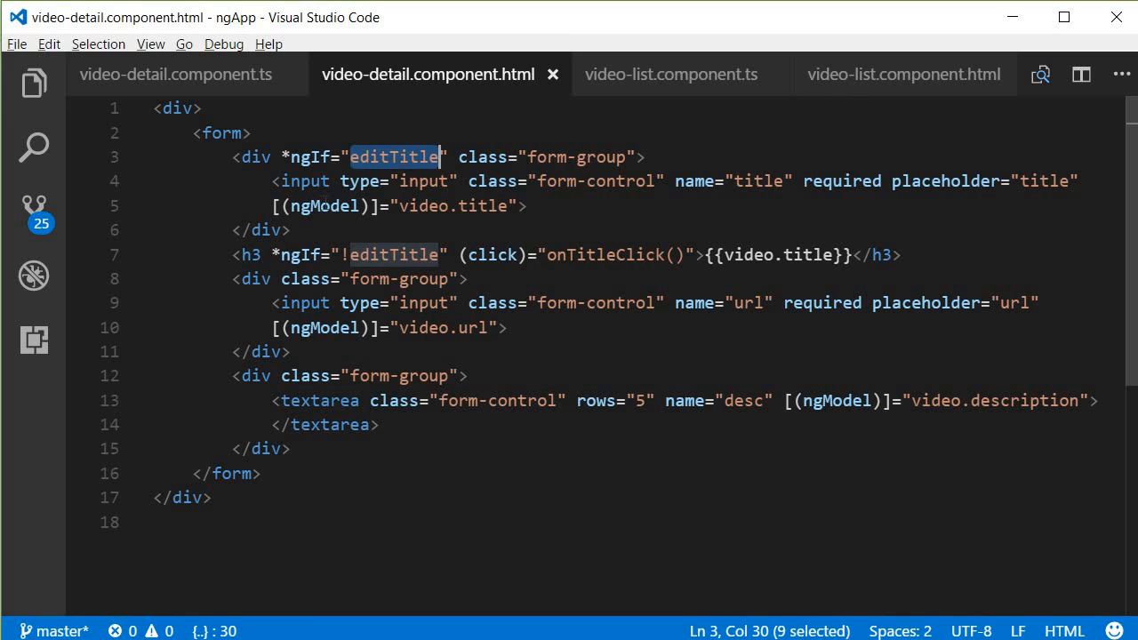
pyautogui.moveTo(296, 233); pyautogui.dragTo(233, 158)
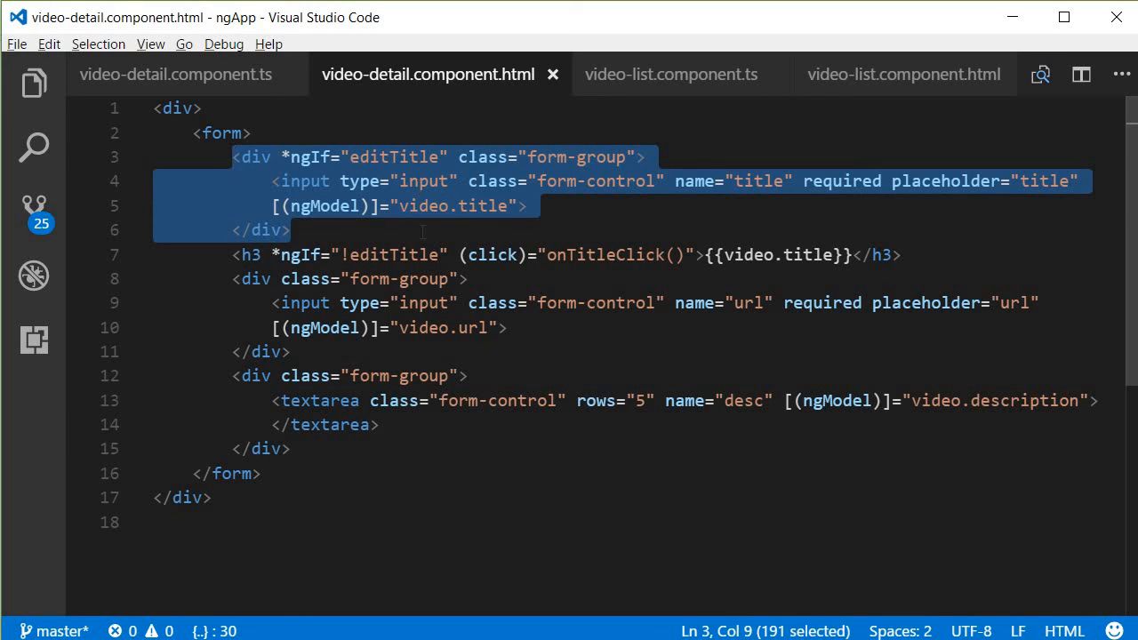
pyautogui.click(393, 255)
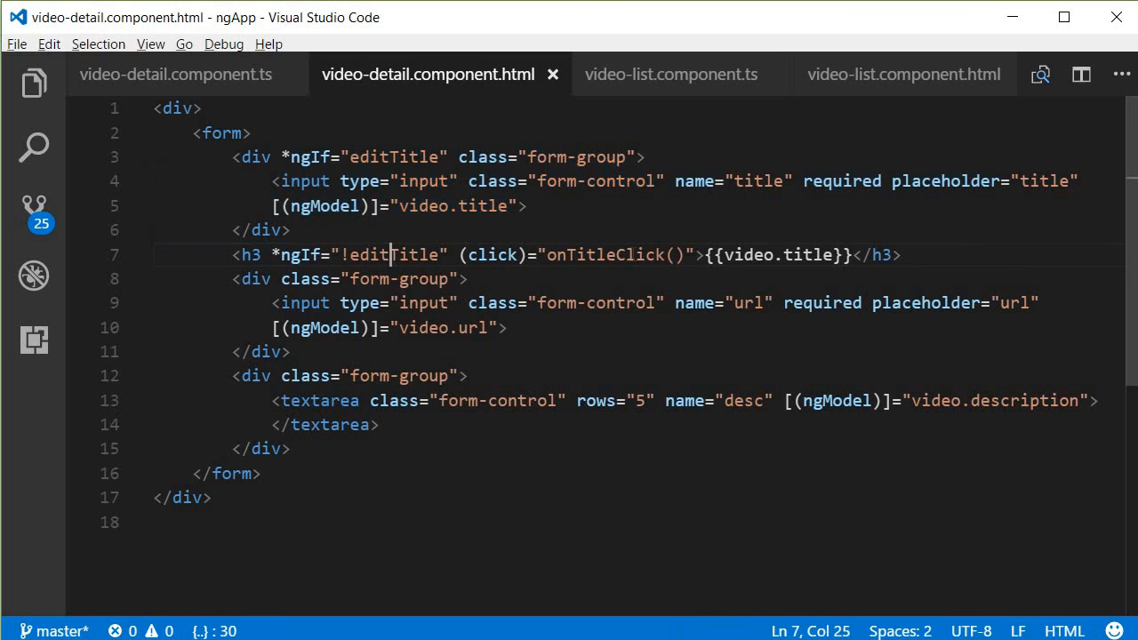
pyautogui.click(745, 255)
pyautogui.moveTo(461, 255); pyautogui.dragTo(695, 256)
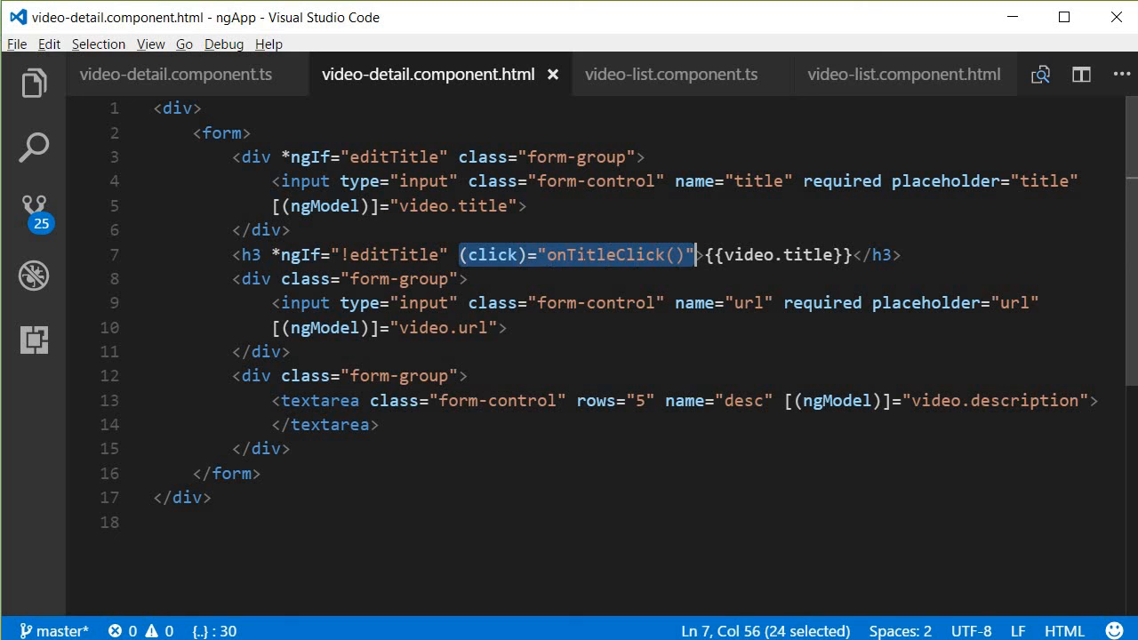
pyautogui.click(578, 256)
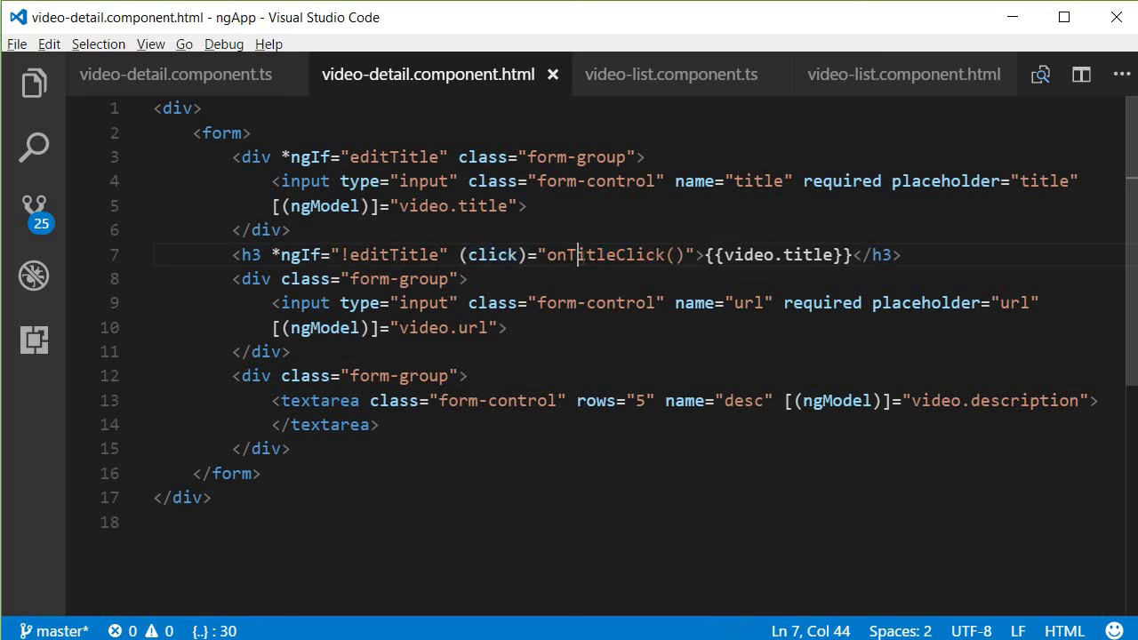
# Review onTitleClick setting editTitle true, the input and h3 elements, and the ngOnChanges reset, then return to the app
pyautogui.click(179, 82)
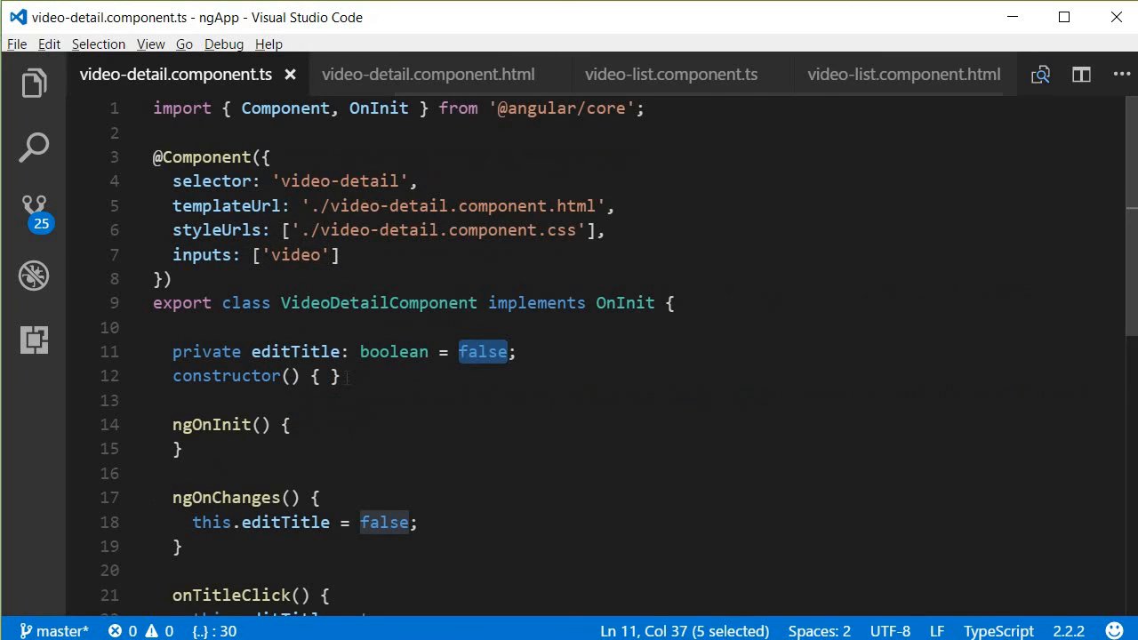
pyautogui.scroll(-3, 569, 355)
pyautogui.scroll(-3, 251, 442)
pyautogui.click(289, 433)
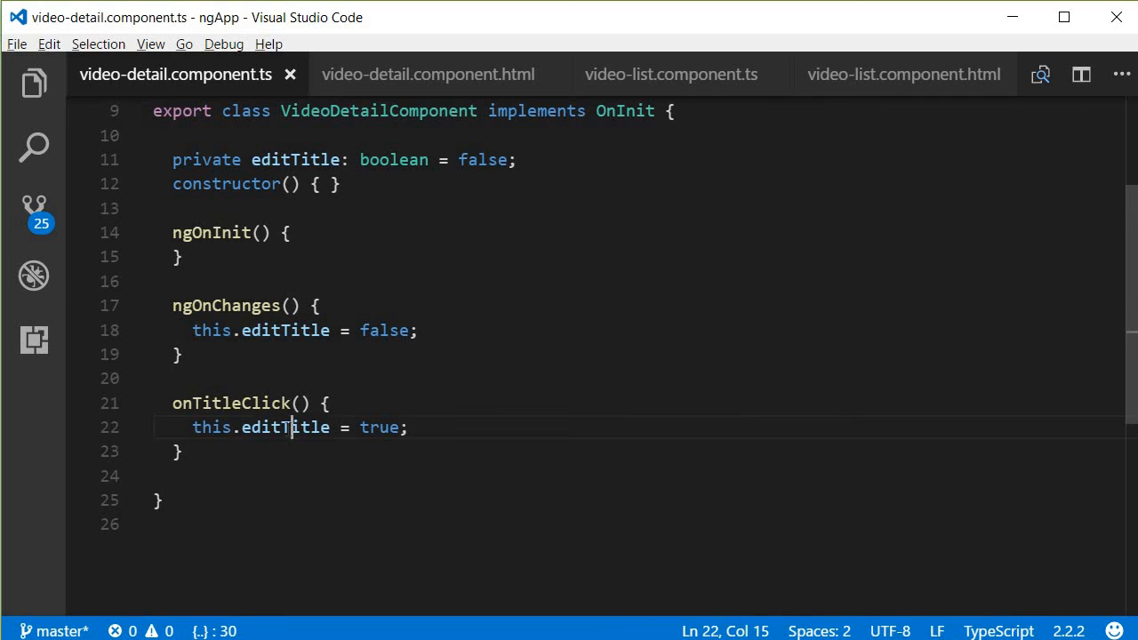
pyautogui.click(428, 74)
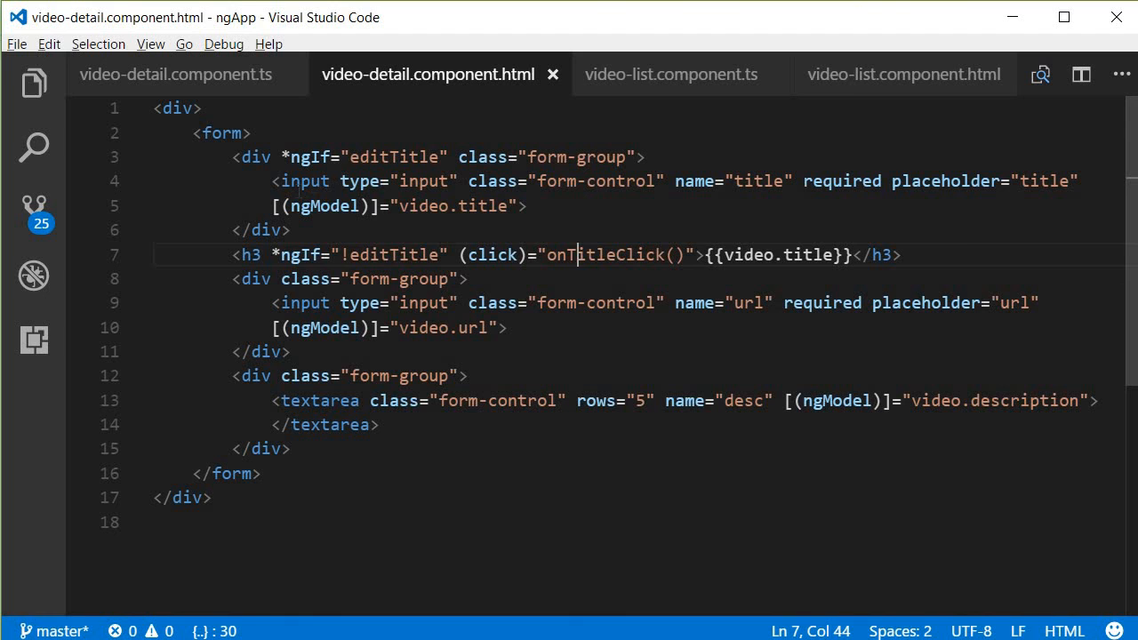
pyautogui.click(301, 181)
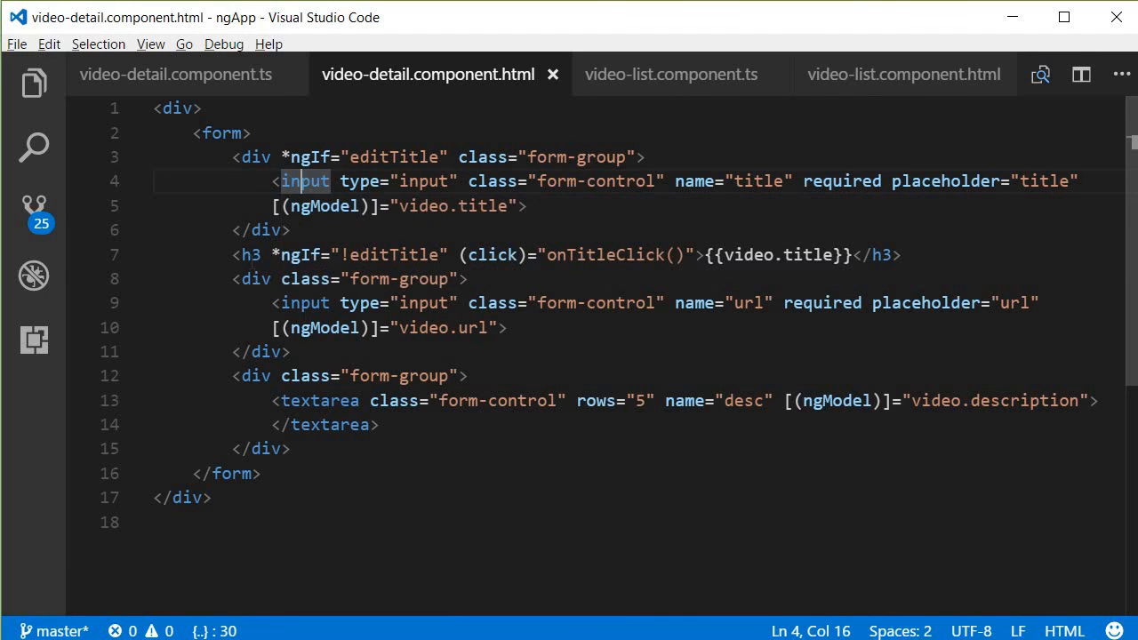
pyautogui.click(248, 255)
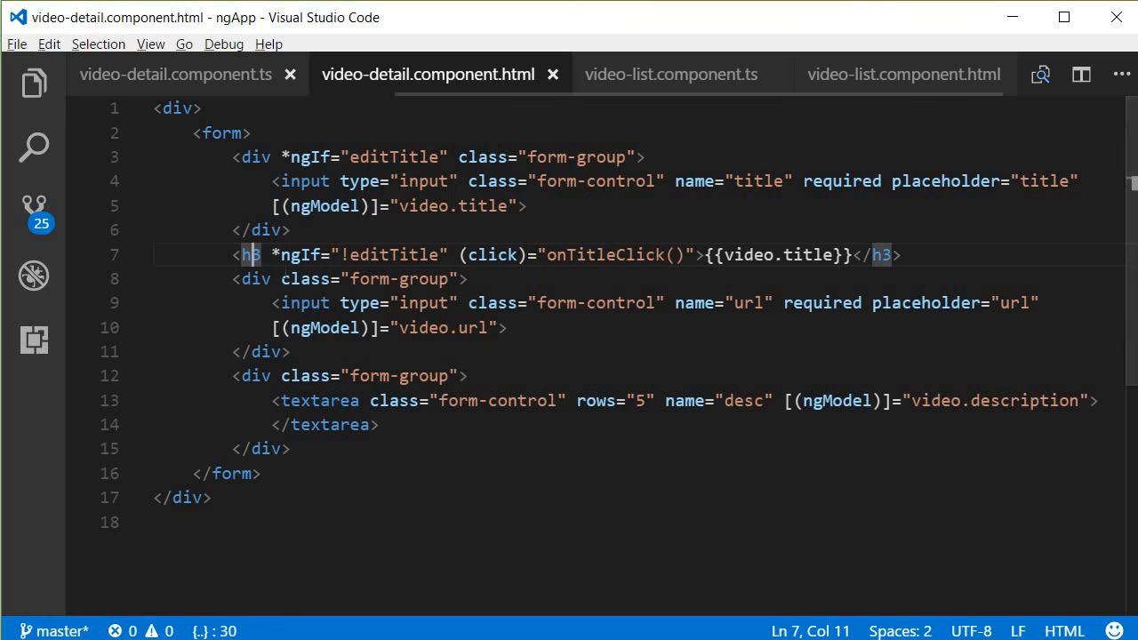
pyautogui.click(192, 74)
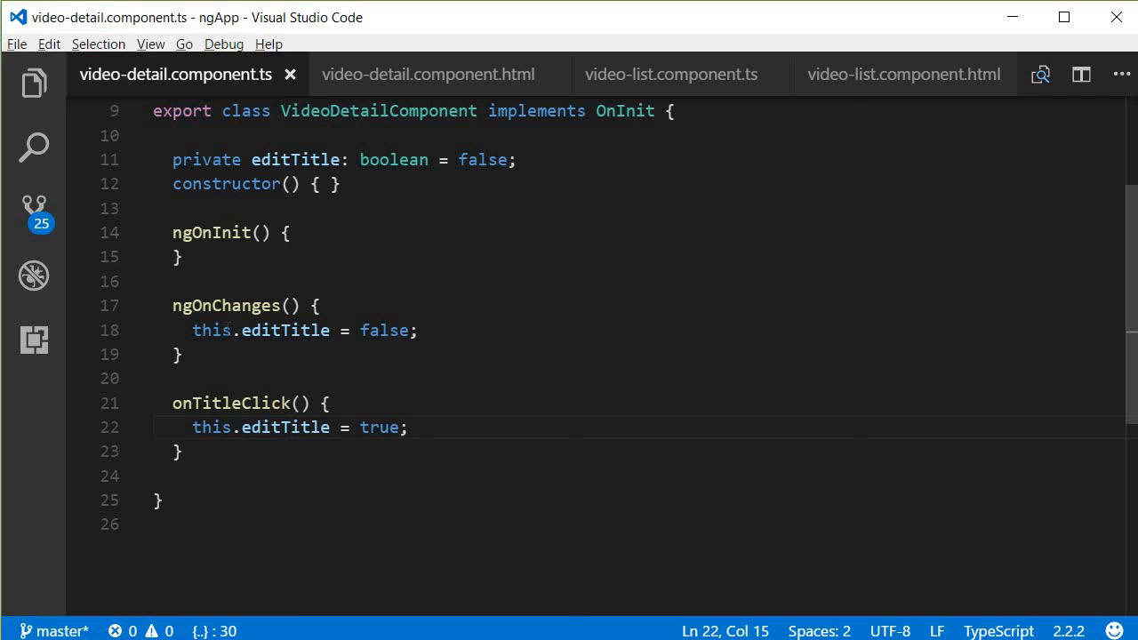
pyautogui.doubleClick(303, 330)
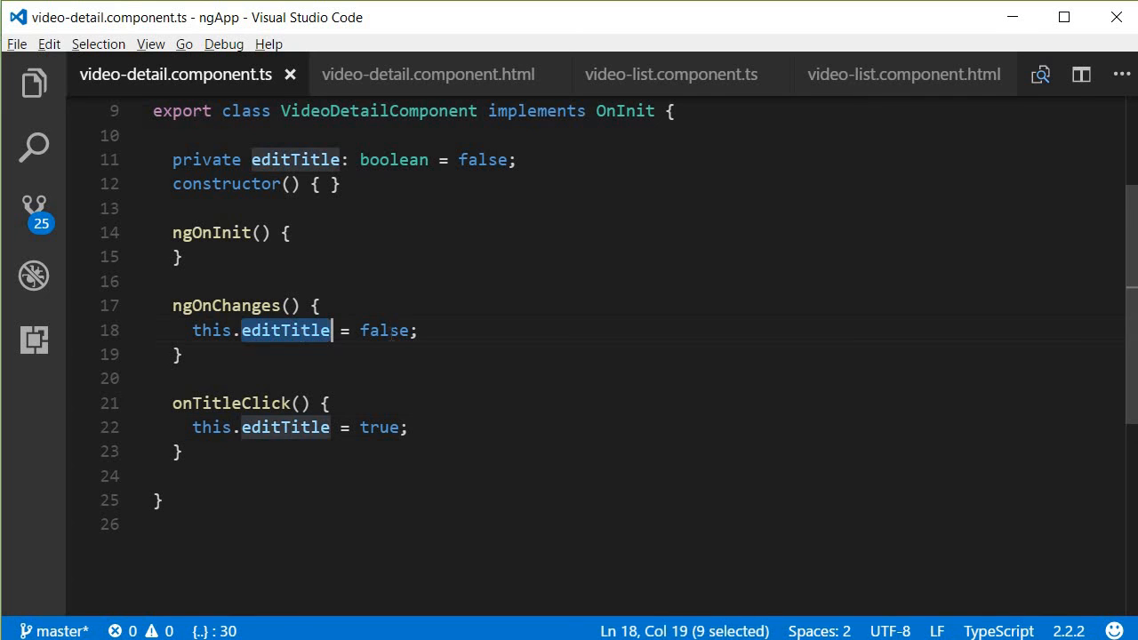
pyautogui.click(410, 74)
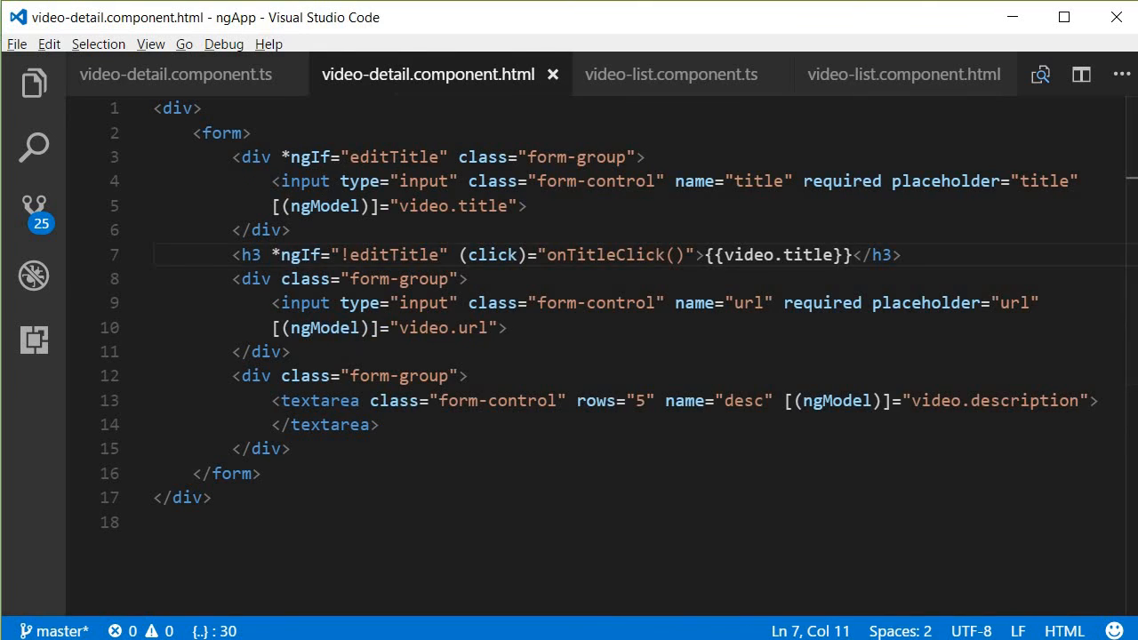
pyautogui.hotkey('alt', 'Tab')
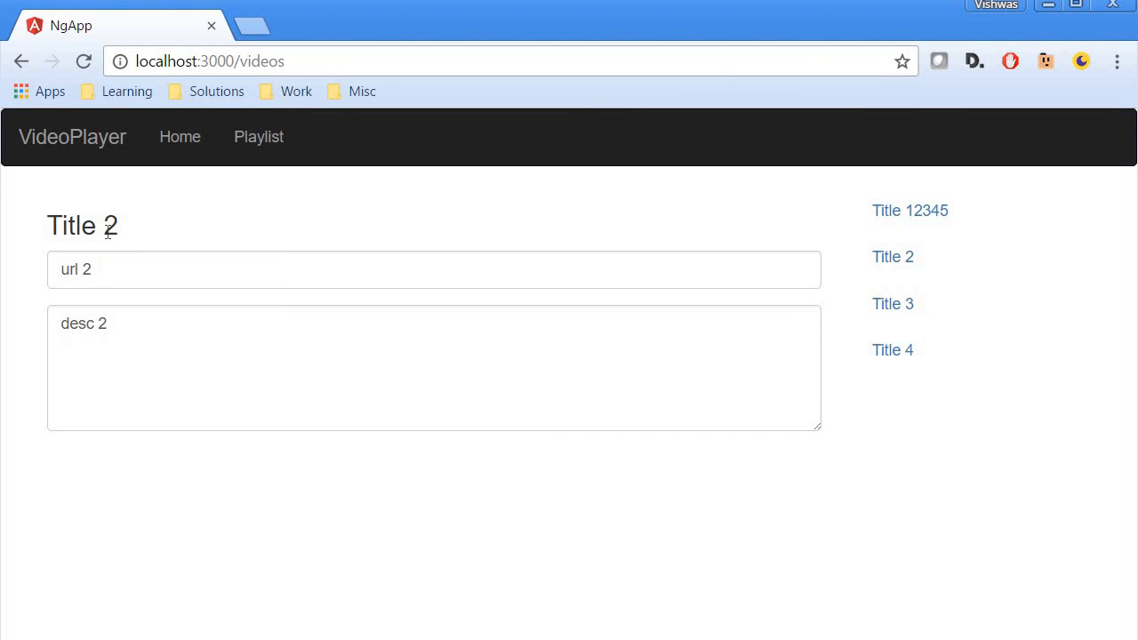